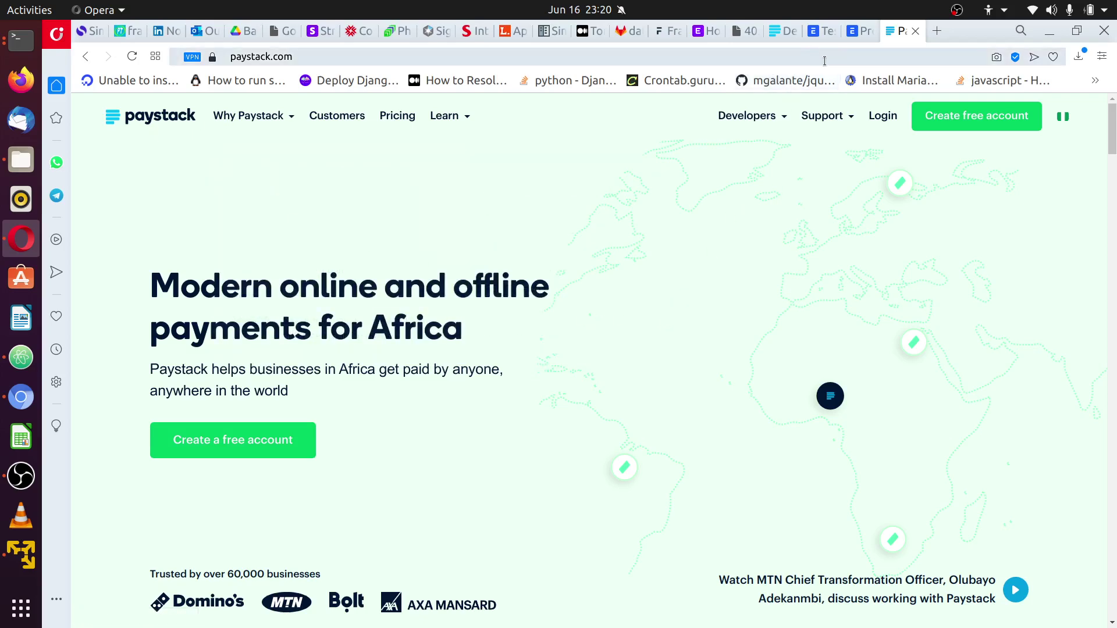
# - Bring up the All Products grid with lemon tea, Panadol and Ariel detergent
pyautogui.click(854, 38)
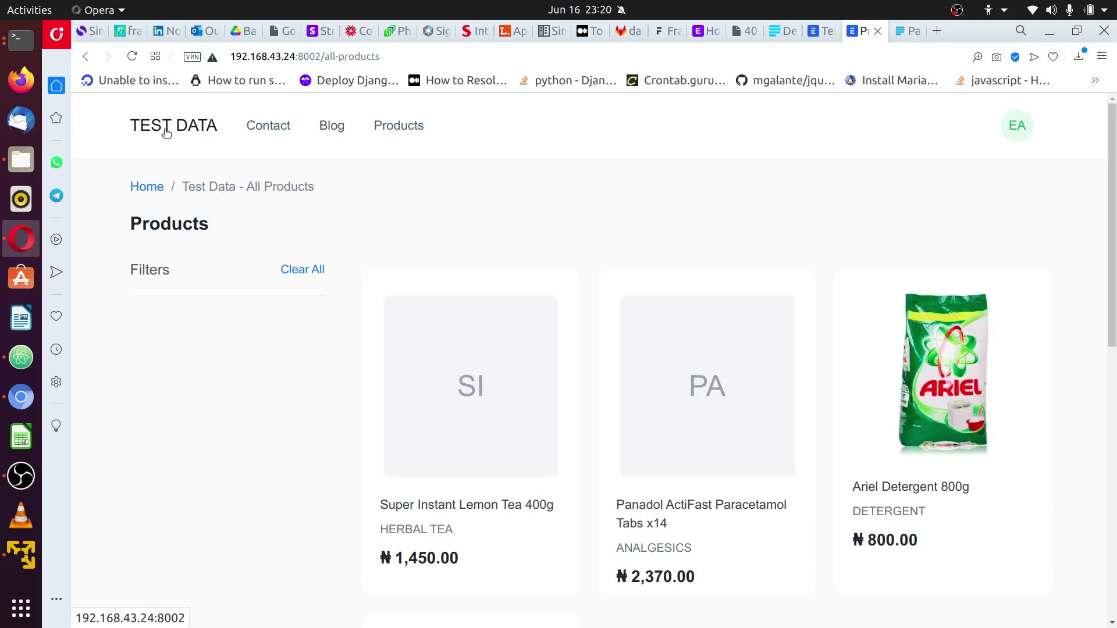
pyautogui.scroll(-3, 541, 375)
pyautogui.scroll(-3, 786, 388)
pyautogui.scroll(-1, 571, 433)
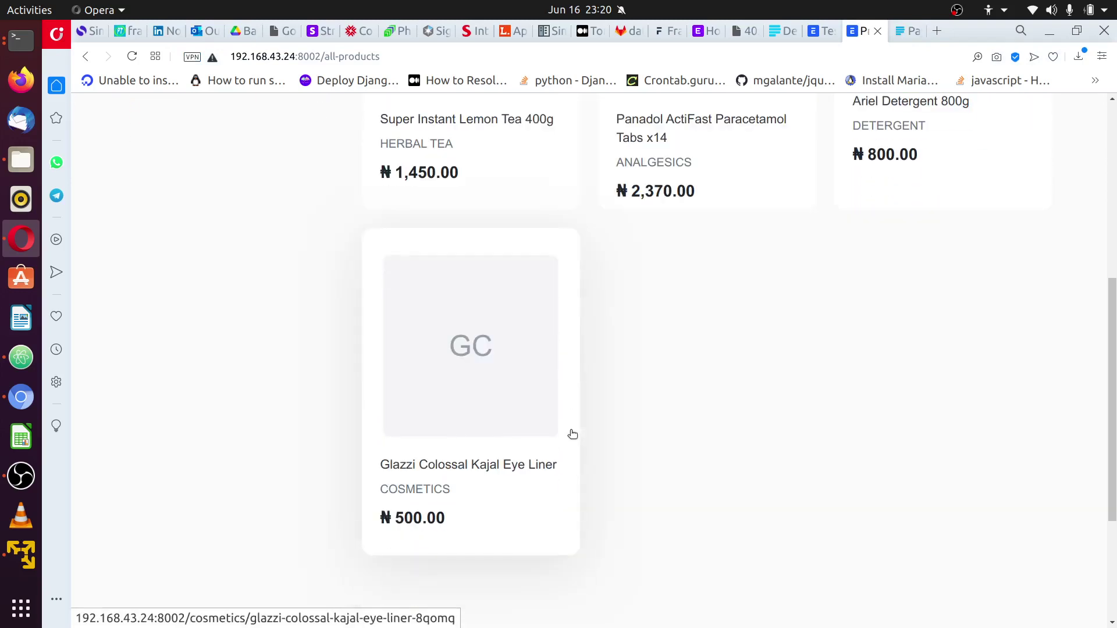
pyautogui.scroll(-3, 732, 424)
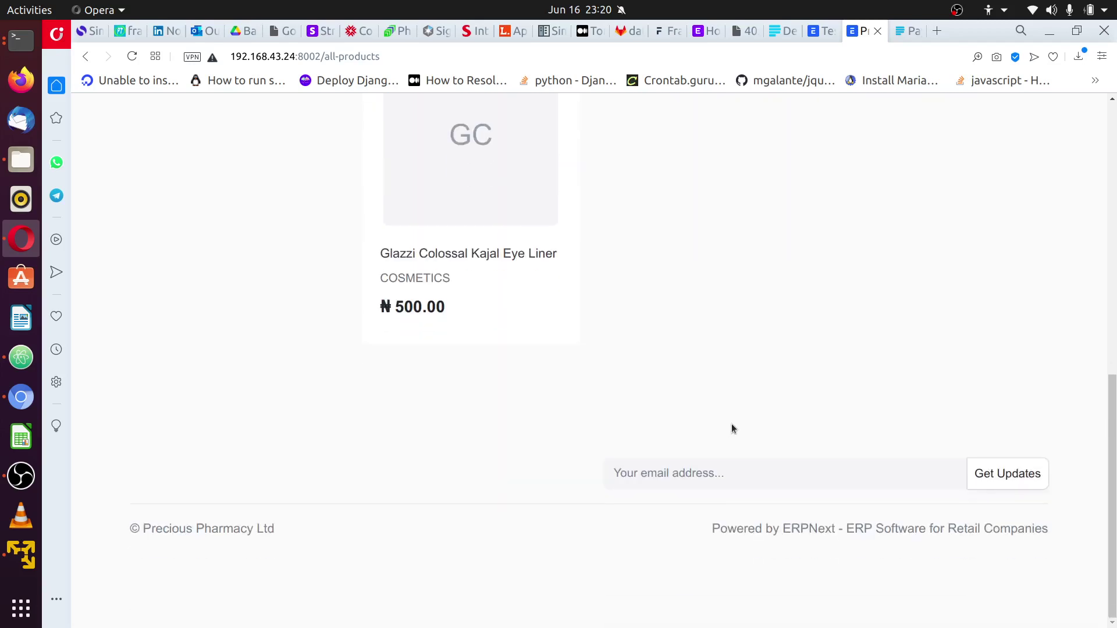
pyautogui.scroll(5, 732, 428)
pyautogui.scroll(2, 735, 427)
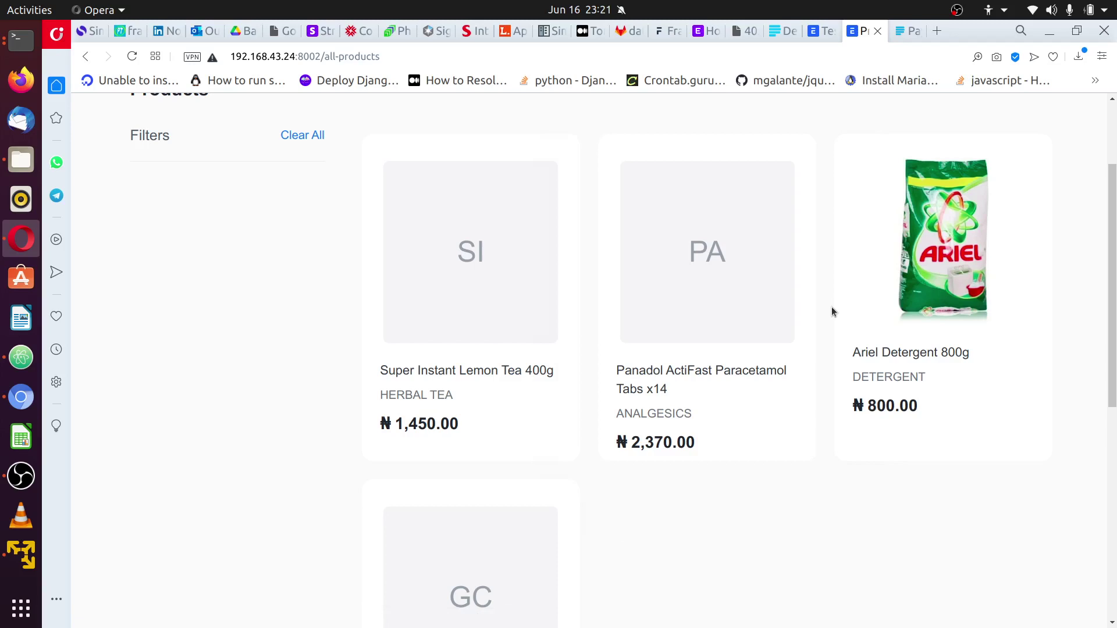
pyautogui.scroll(3, 698, 310)
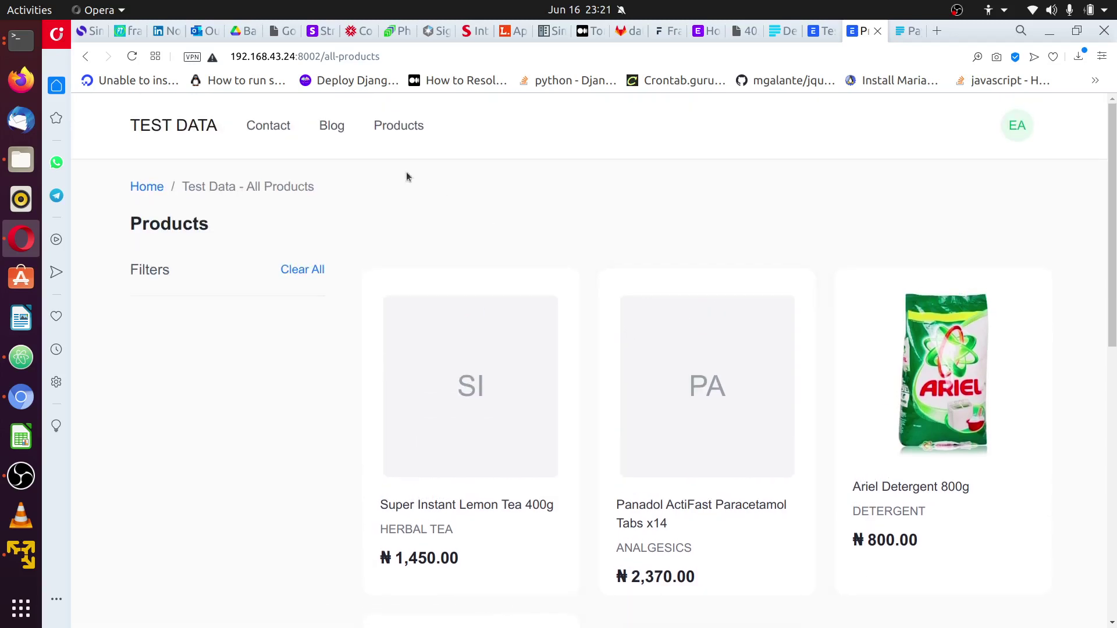
pyautogui.scroll(-2, 893, 392)
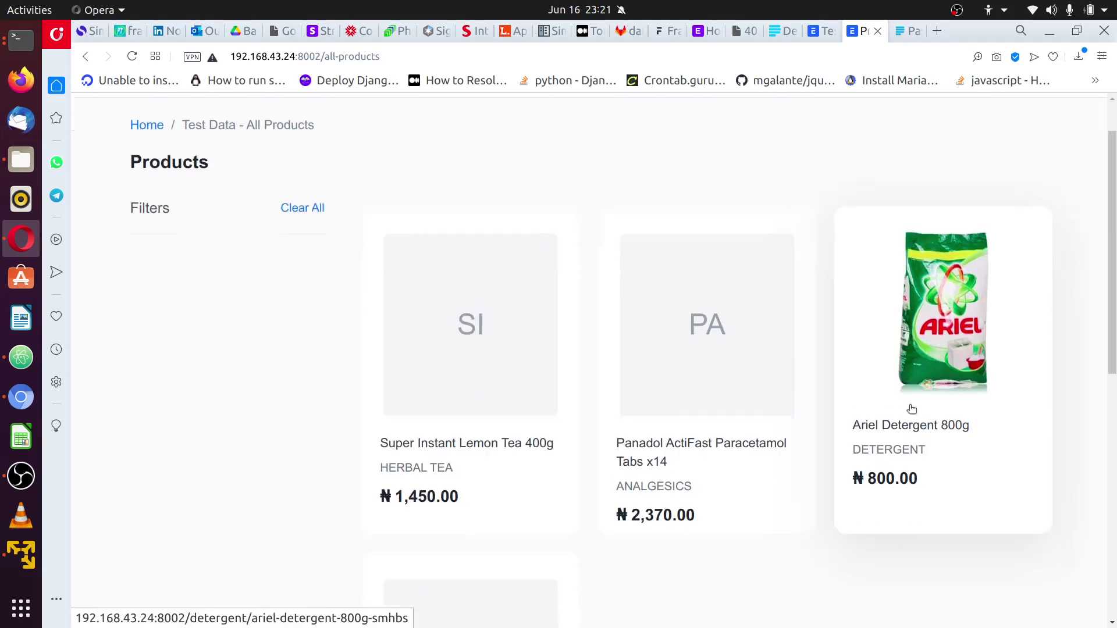
# - Put Ariel Detergent 800g (₦800) into the webshop cart and view the cart
pyautogui.click(900, 310)
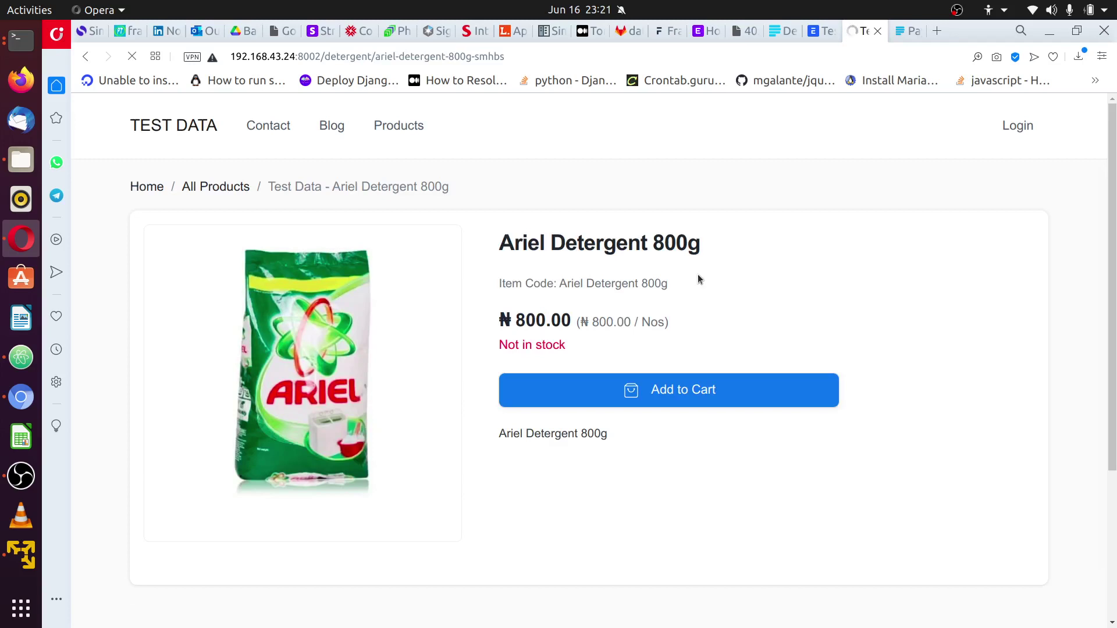
pyautogui.click(656, 392)
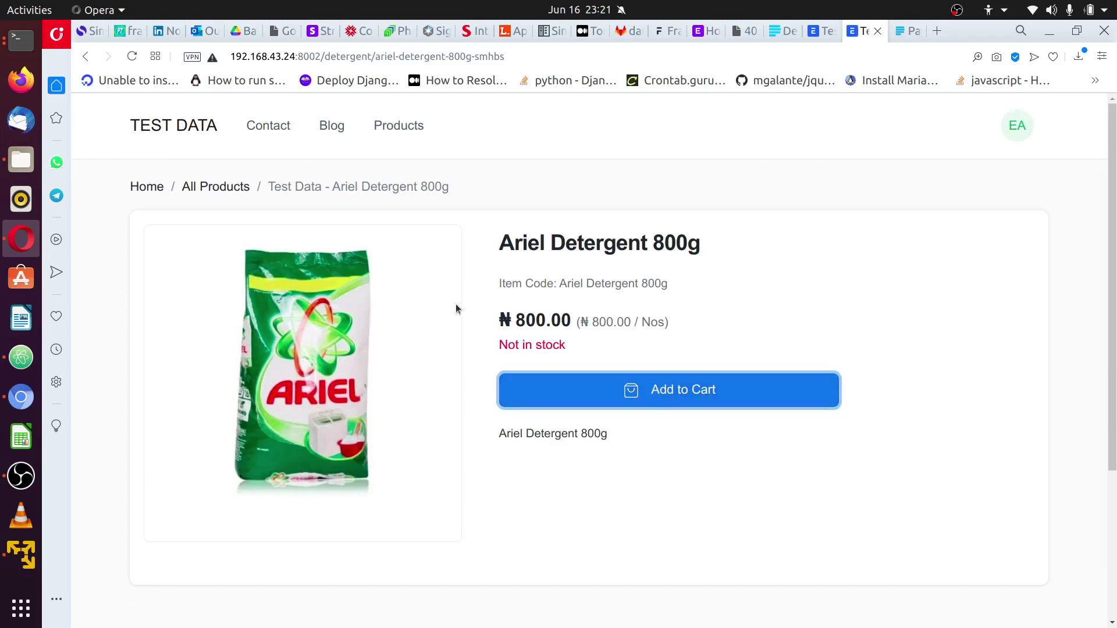
pyautogui.moveTo(289, 56); pyautogui.dragTo(251, 56)
pyautogui.doubleClick(265, 57)
pyautogui.click(964, 345)
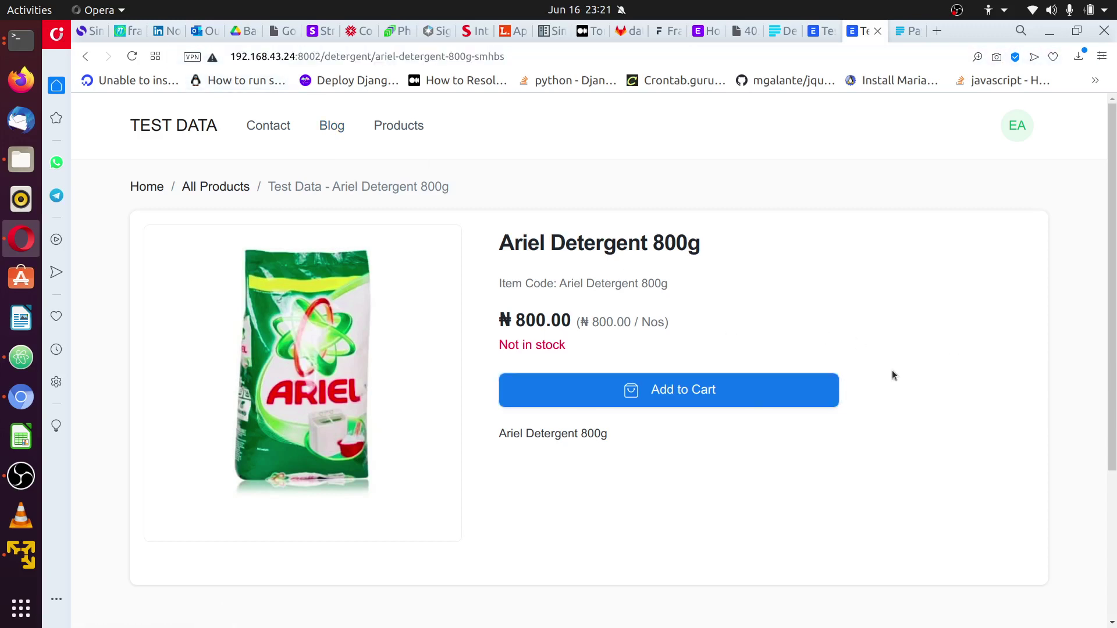
pyautogui.click(738, 390)
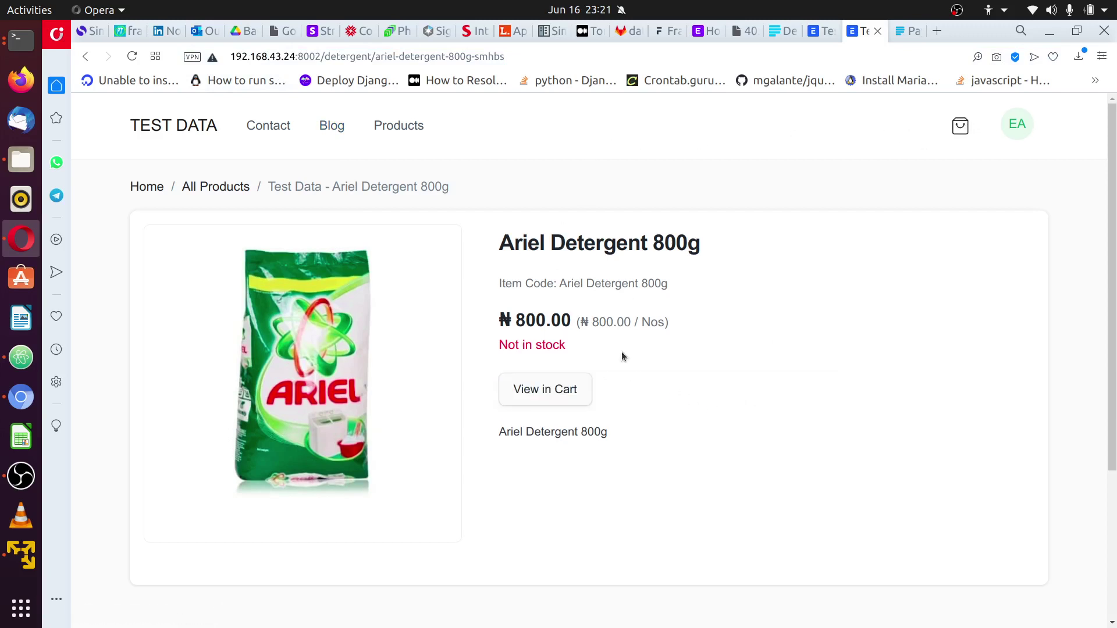
pyautogui.click(530, 393)
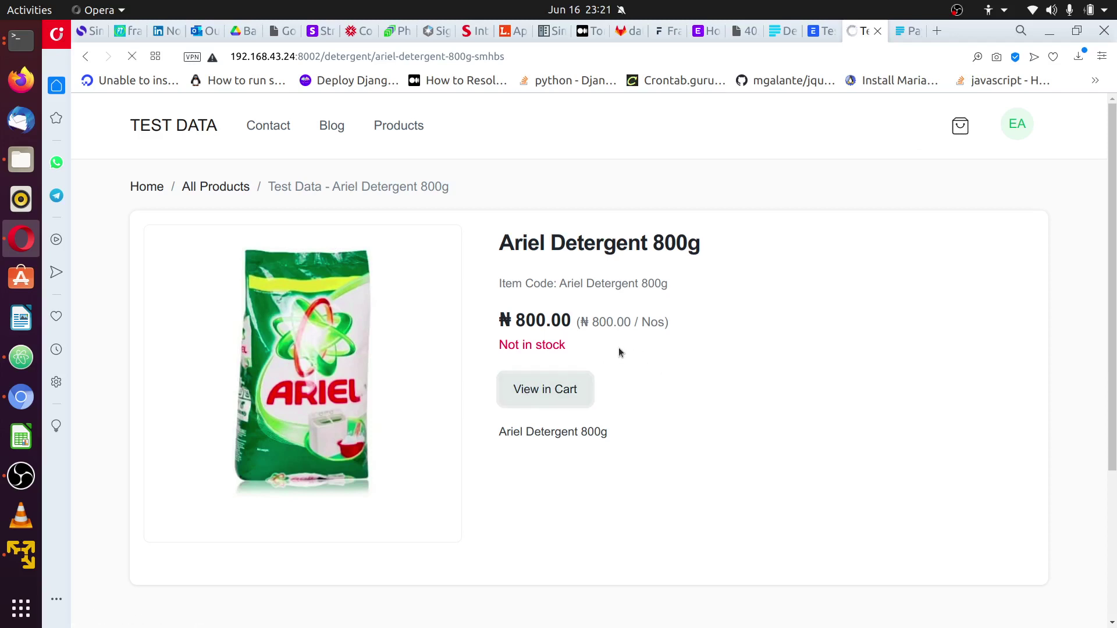
pyautogui.scroll(-2, 672, 341)
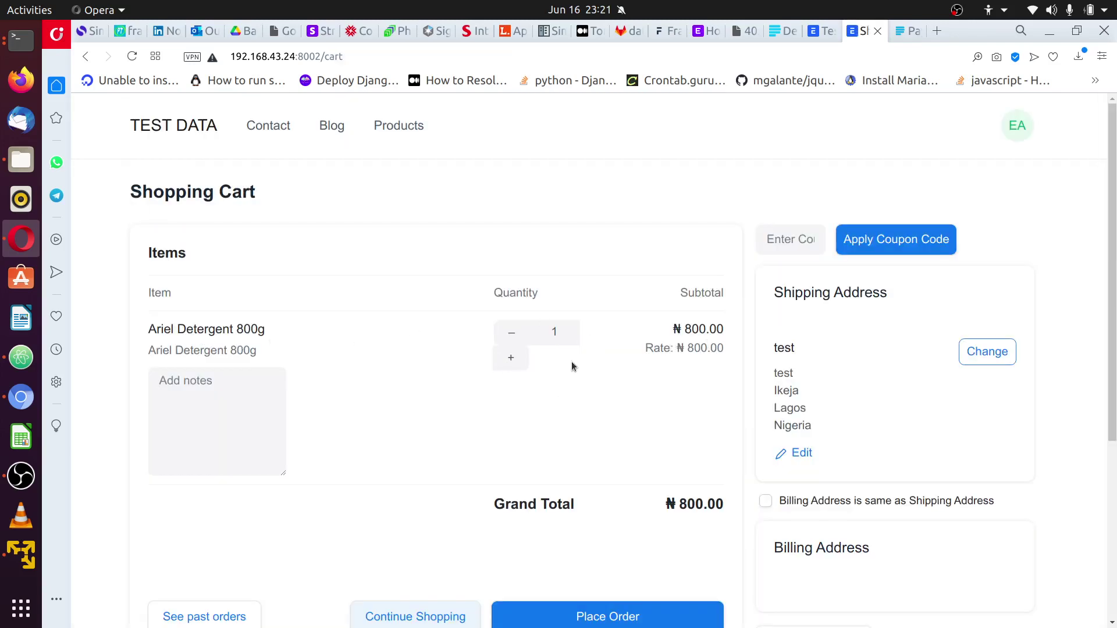
# - Order two Ariel Detergent 800g, confirming the ₦1,600.00 grand total
pyautogui.click(511, 358)
pyautogui.scroll(-3, 633, 380)
pyautogui.scroll(1, 597, 294)
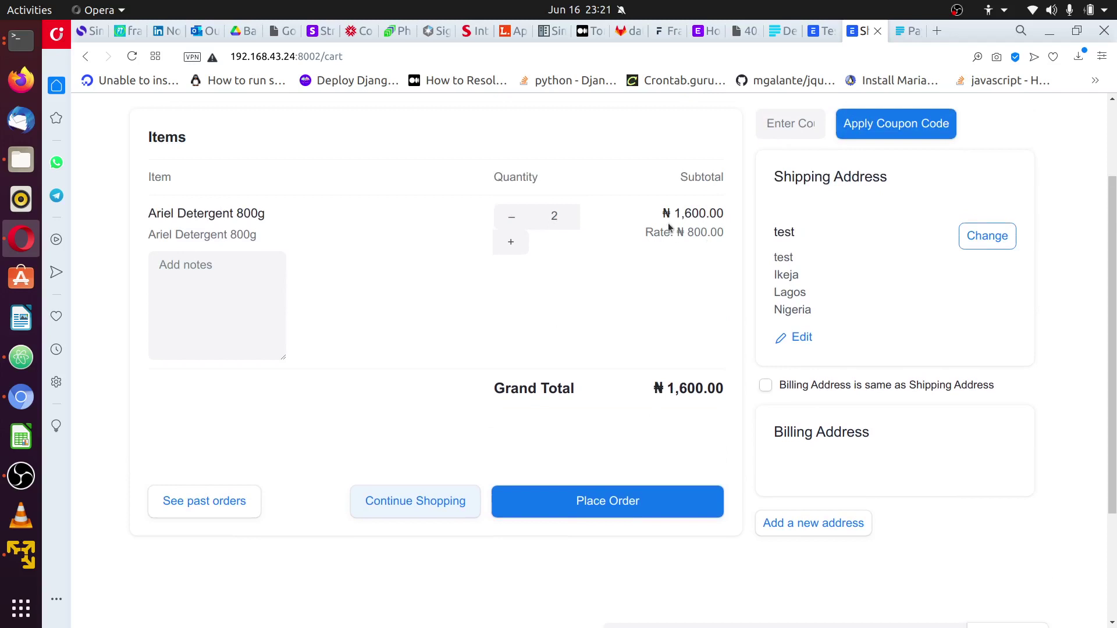
pyautogui.moveTo(669, 214); pyautogui.dragTo(698, 218)
pyautogui.click(699, 260)
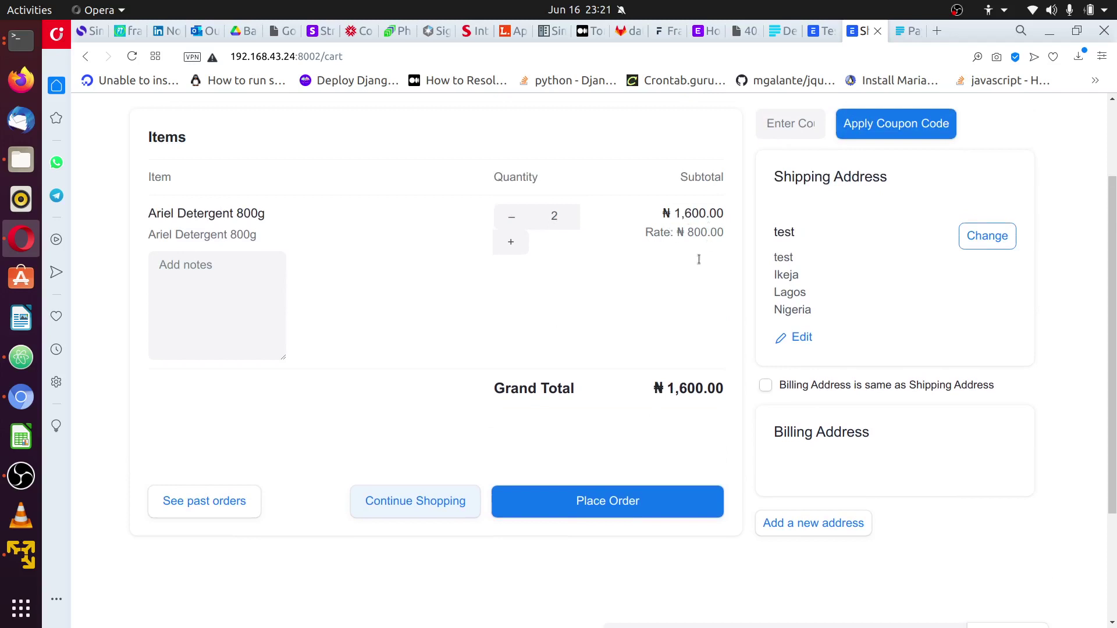
pyautogui.click(641, 504)
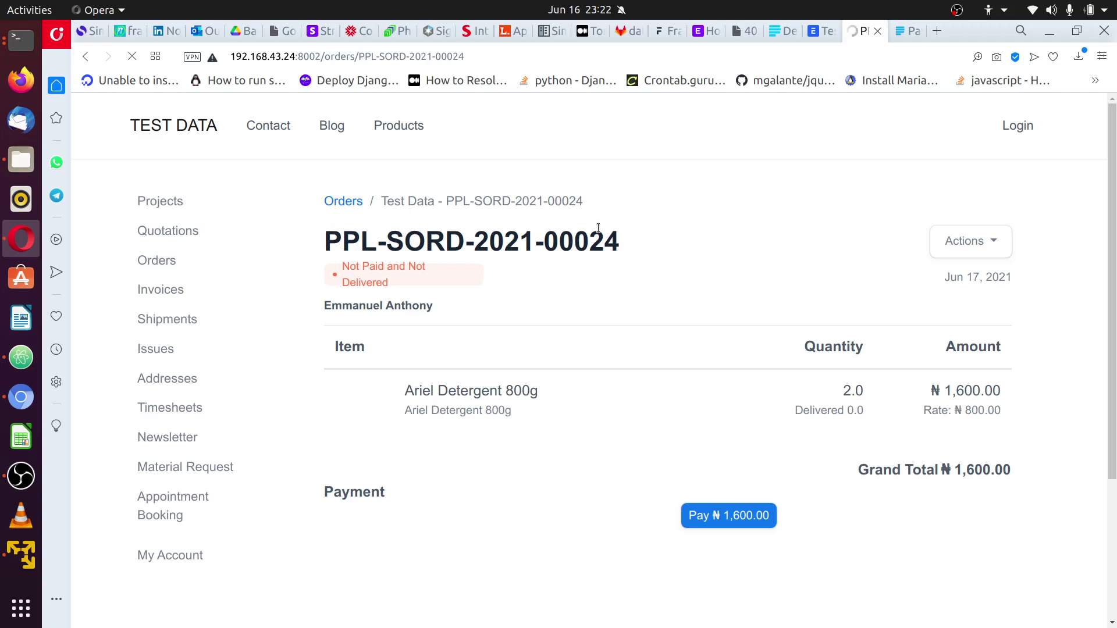
# - Check PPL-SORD-2021-00024's Not Paid status, item and ₦1,600.00 total, then start paying
pyautogui.moveTo(630, 245); pyautogui.dragTo(331, 244)
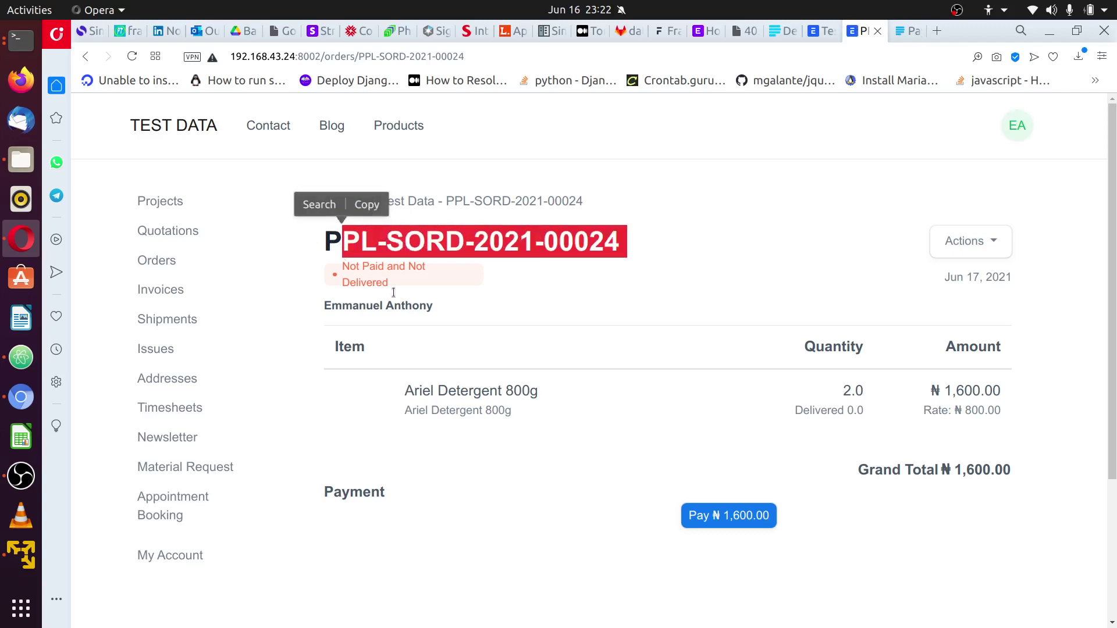
pyautogui.moveTo(413, 289); pyautogui.dragTo(336, 272)
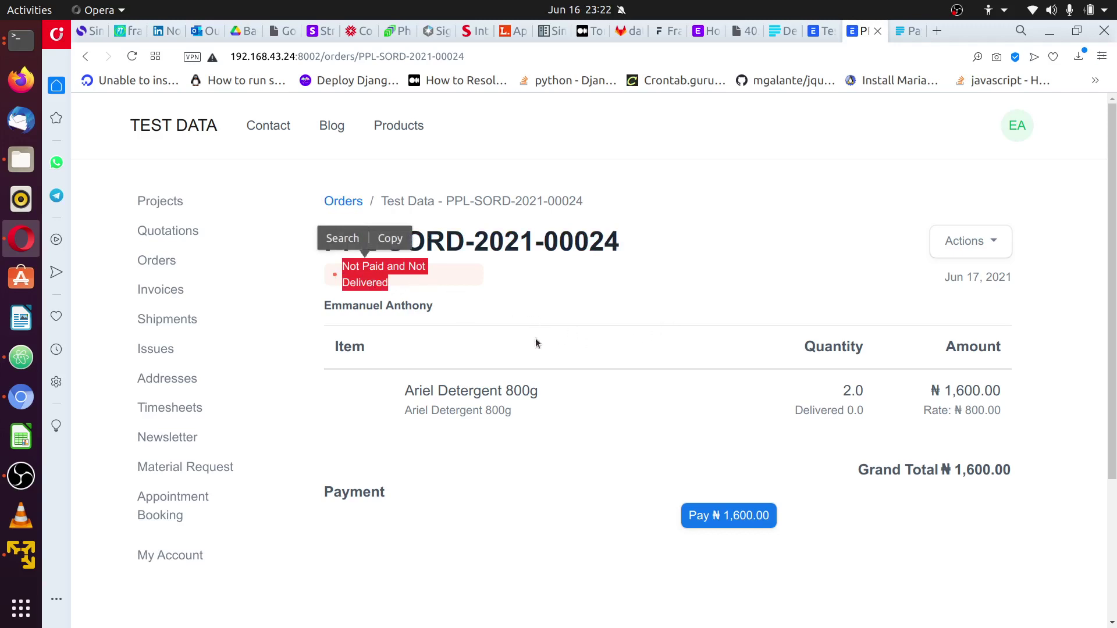
pyautogui.click(418, 351)
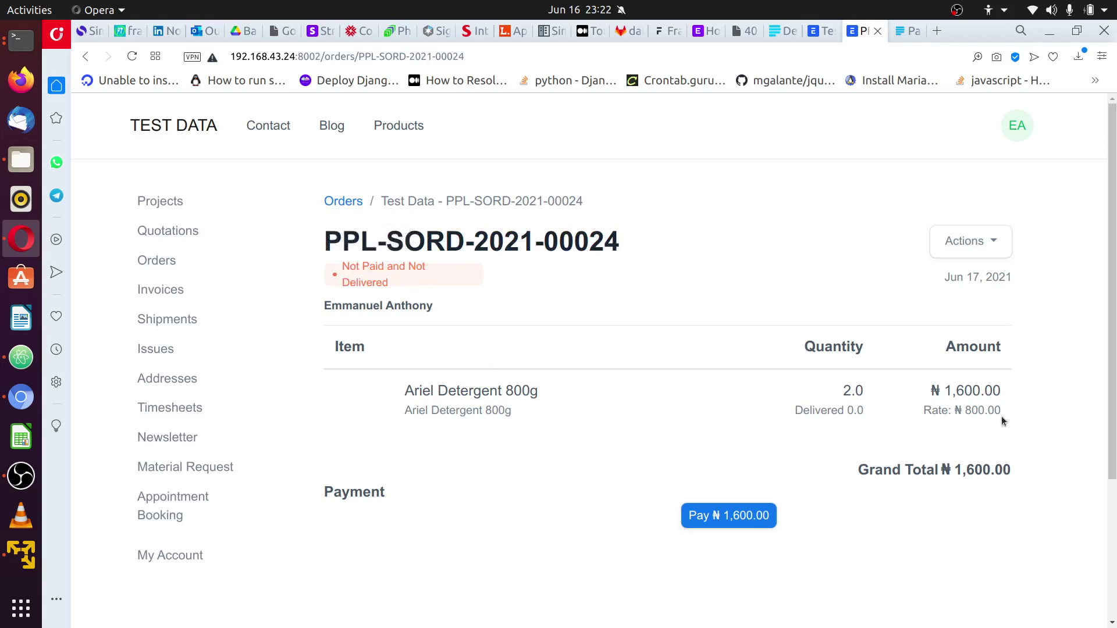
pyautogui.moveTo(1002, 422); pyautogui.dragTo(839, 391)
pyautogui.moveTo(530, 411); pyautogui.dragTo(342, 378)
pyautogui.click(536, 432)
pyautogui.scroll(-3, 760, 480)
pyautogui.scroll(3, 795, 475)
pyautogui.click(740, 517)
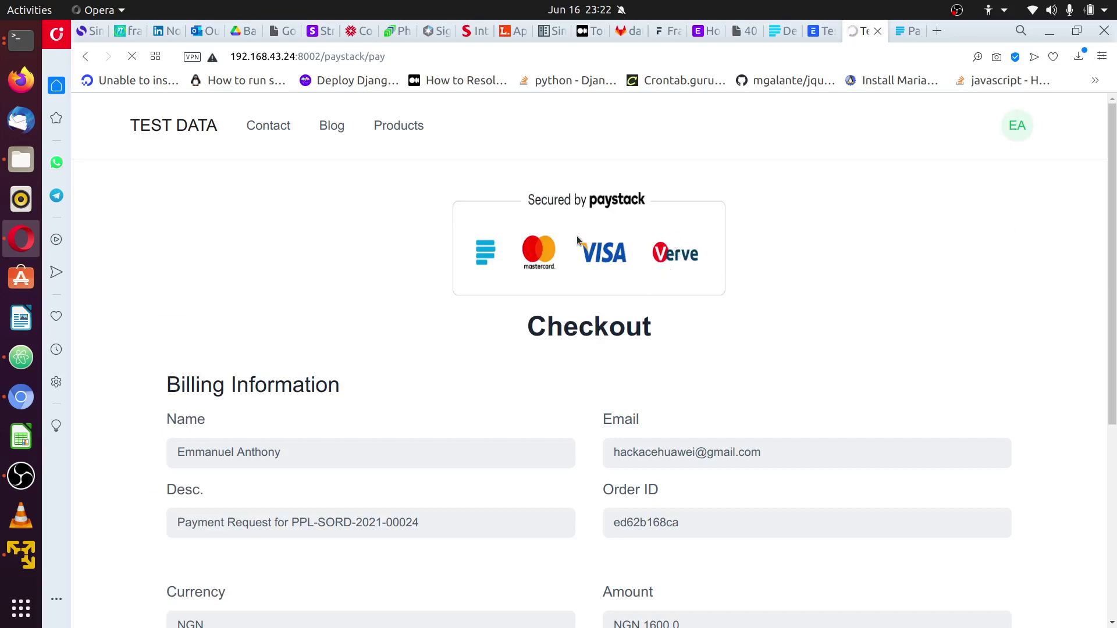
pyautogui.scroll(-3, 419, 238)
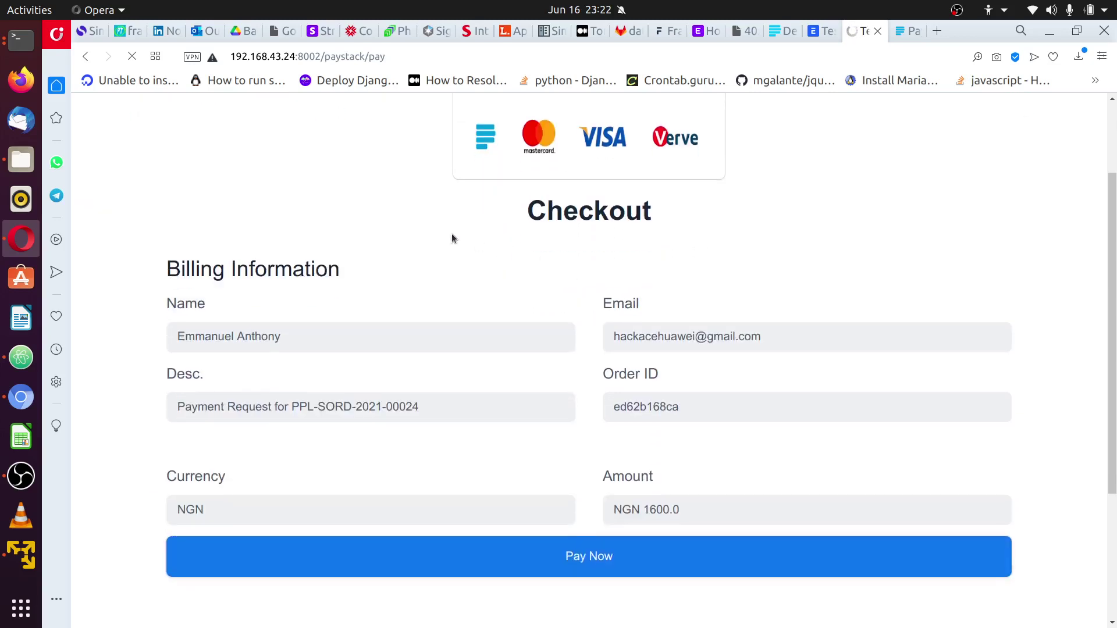
pyautogui.scroll(-3, 380, 301)
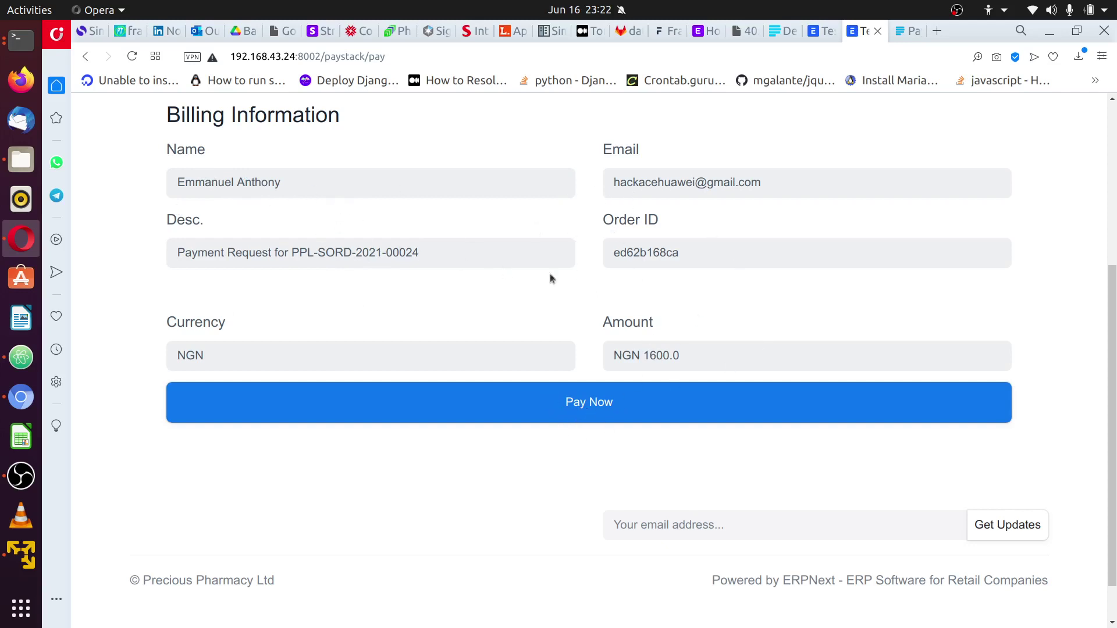
pyautogui.scroll(1, 435, 256)
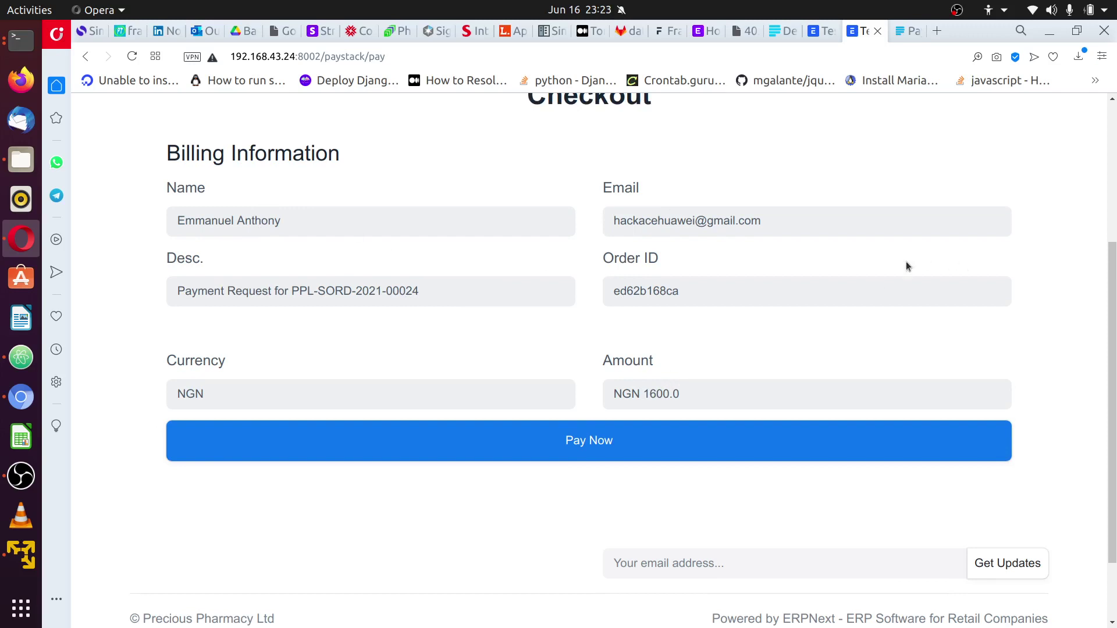
pyautogui.scroll(1, 628, 210)
pyautogui.scroll(1, 597, 288)
pyautogui.scroll(-1, 655, 367)
pyautogui.scroll(-2, 634, 413)
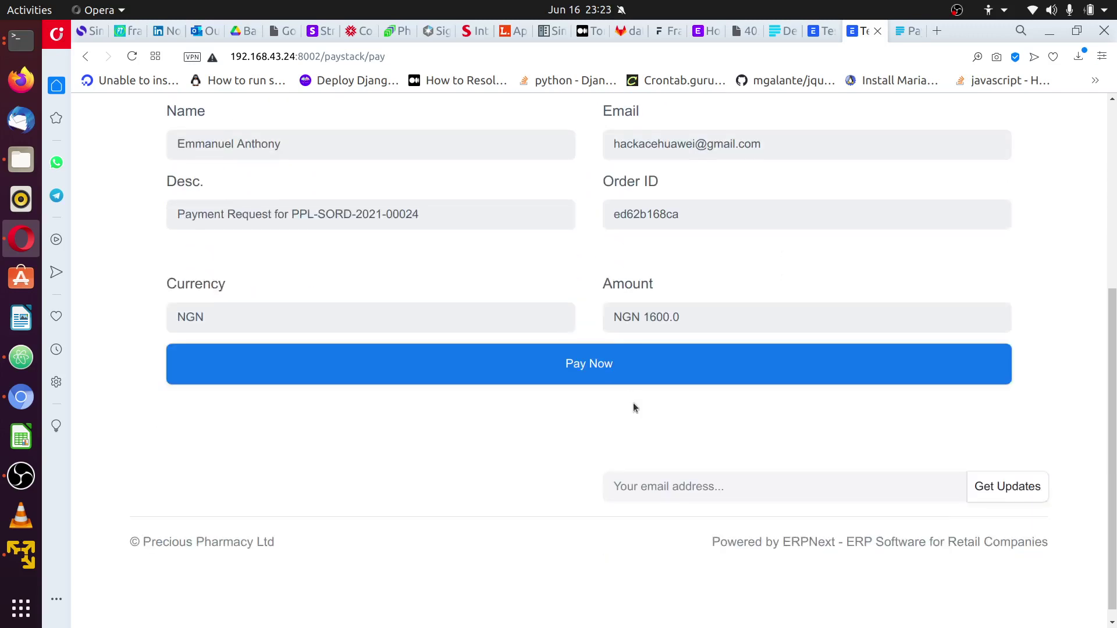
# - Submit the NGN 1,600 Paystack payment after verifying billing information
pyautogui.click(581, 367)
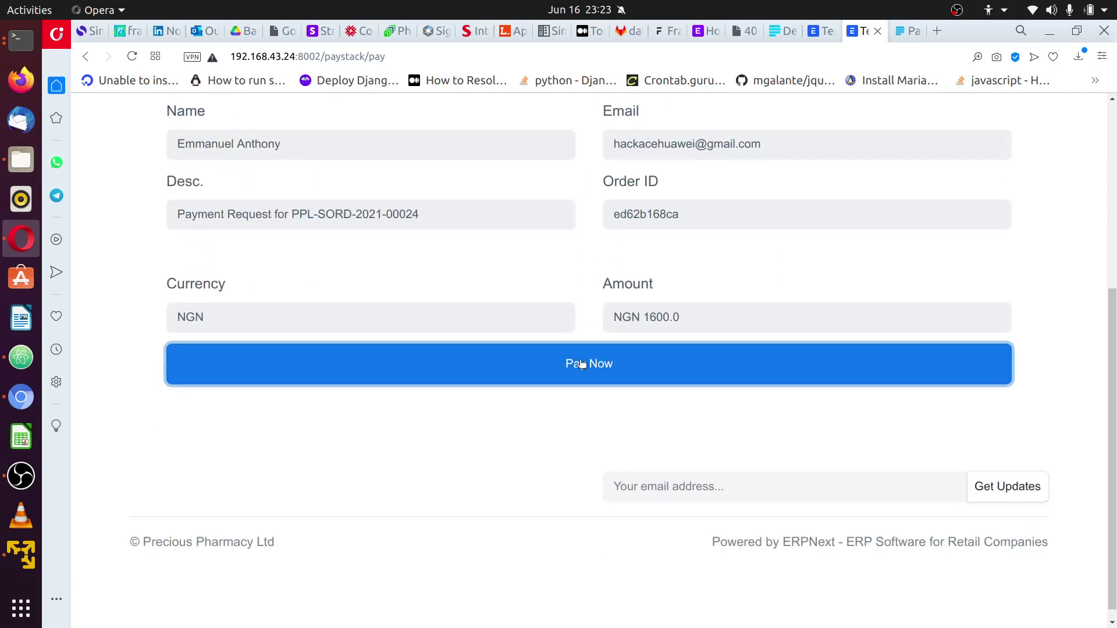
pyautogui.scroll(2, 581, 363)
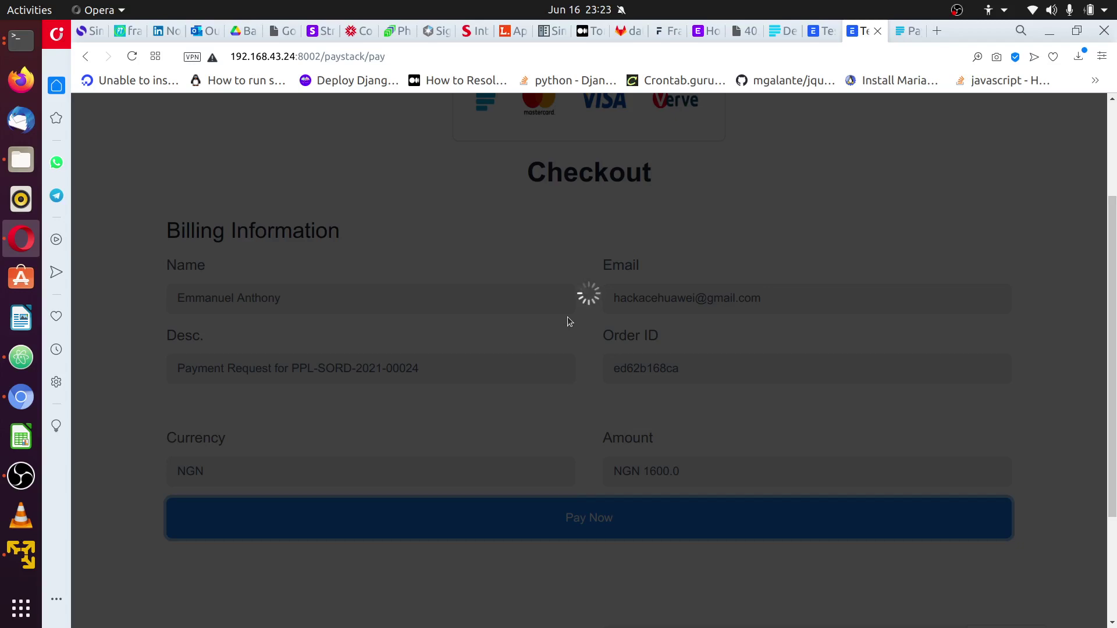
pyautogui.scroll(1, 593, 290)
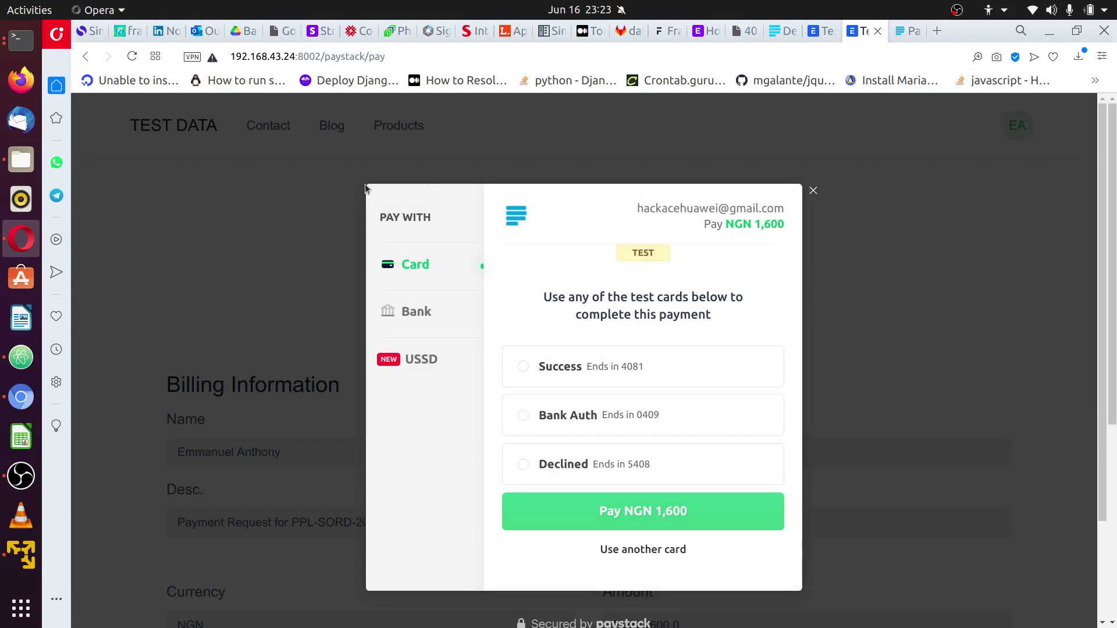
# - Choose the Success test card in the NGN 1,600 Paystack payment window
pyautogui.moveTo(650, 208)
pyautogui.mouseDown()
pyautogui.moveTo(717, 236)
pyautogui.moveTo(766, 230)
pyautogui.mouseUp()
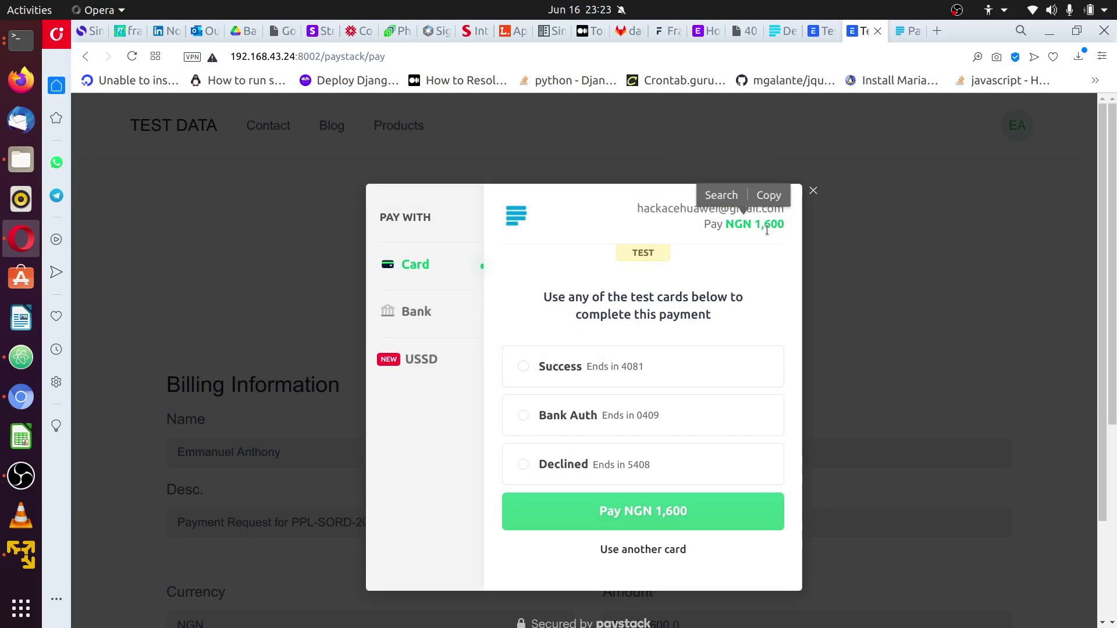
pyautogui.click(718, 248)
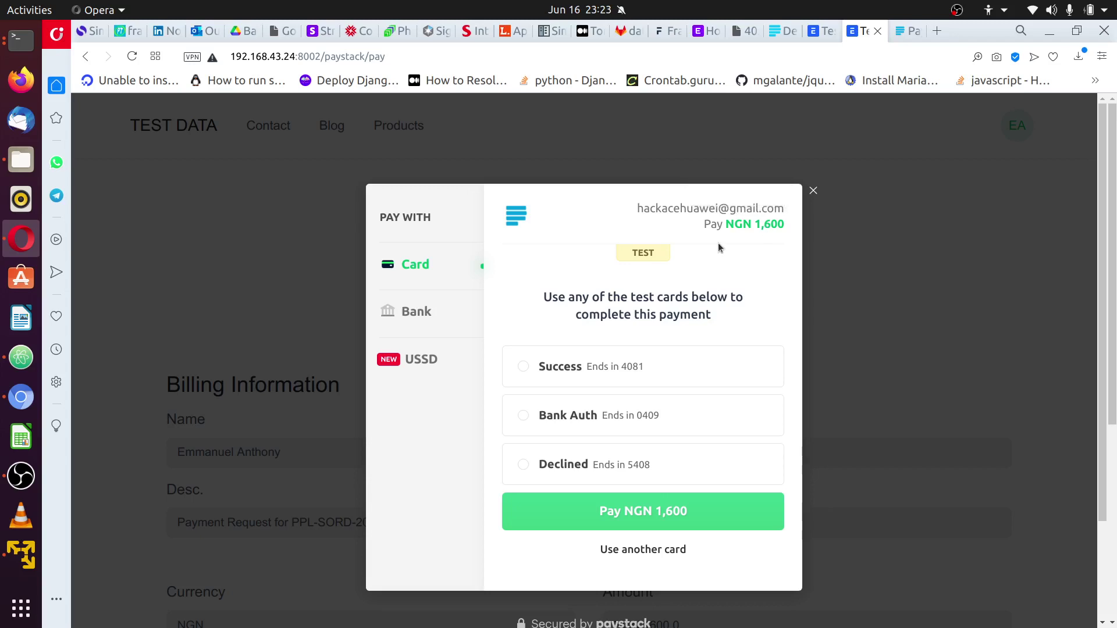
pyautogui.scroll(-2, 550, 349)
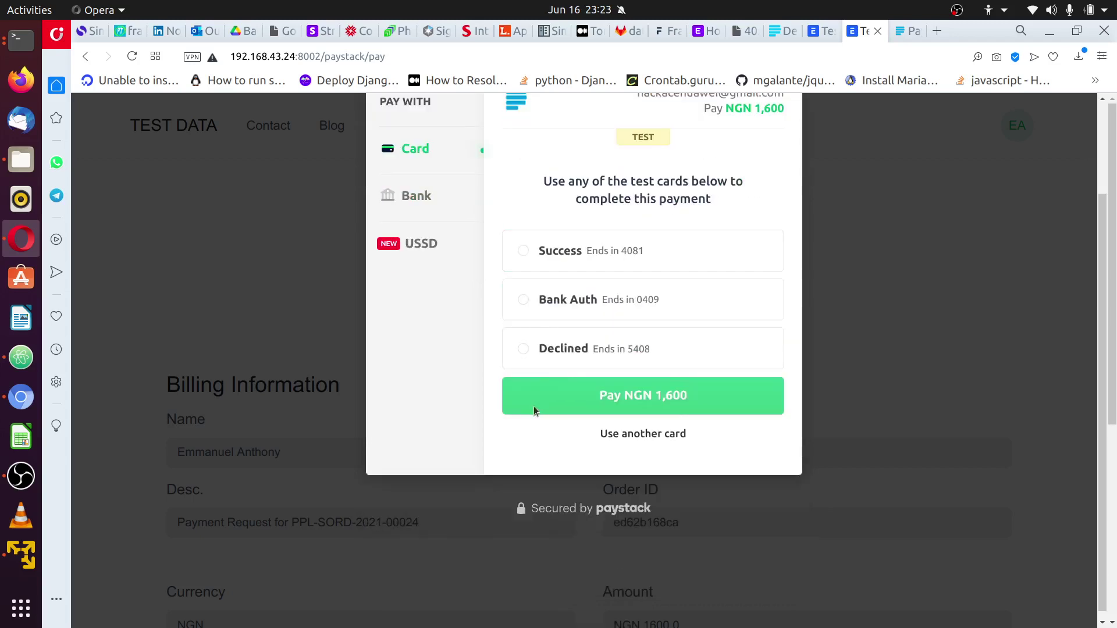
pyautogui.click(520, 252)
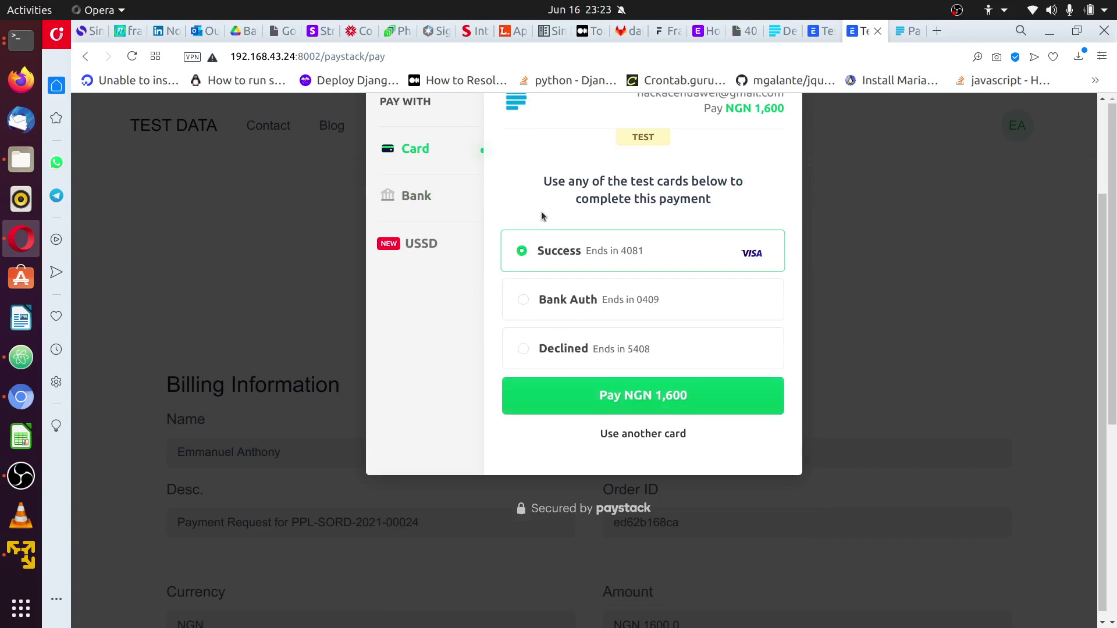
pyautogui.scroll(1, 541, 216)
pyautogui.doubleClick(643, 175)
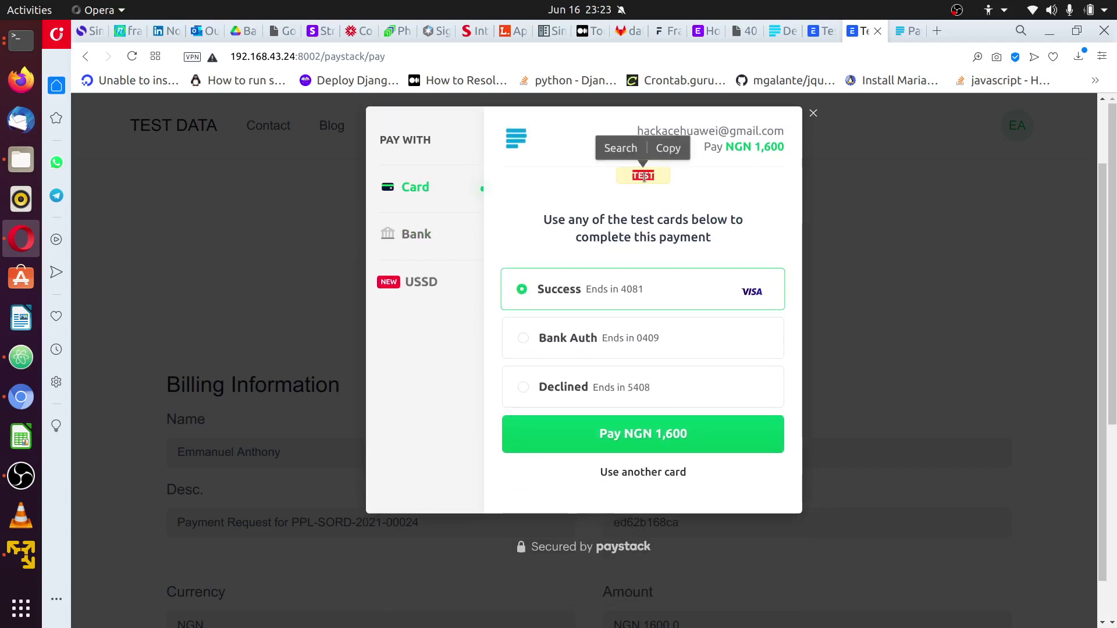
# - Inspect the Test Secret Key and Test Public Key under API Keys & Webhooks
pyautogui.click(783, 30)
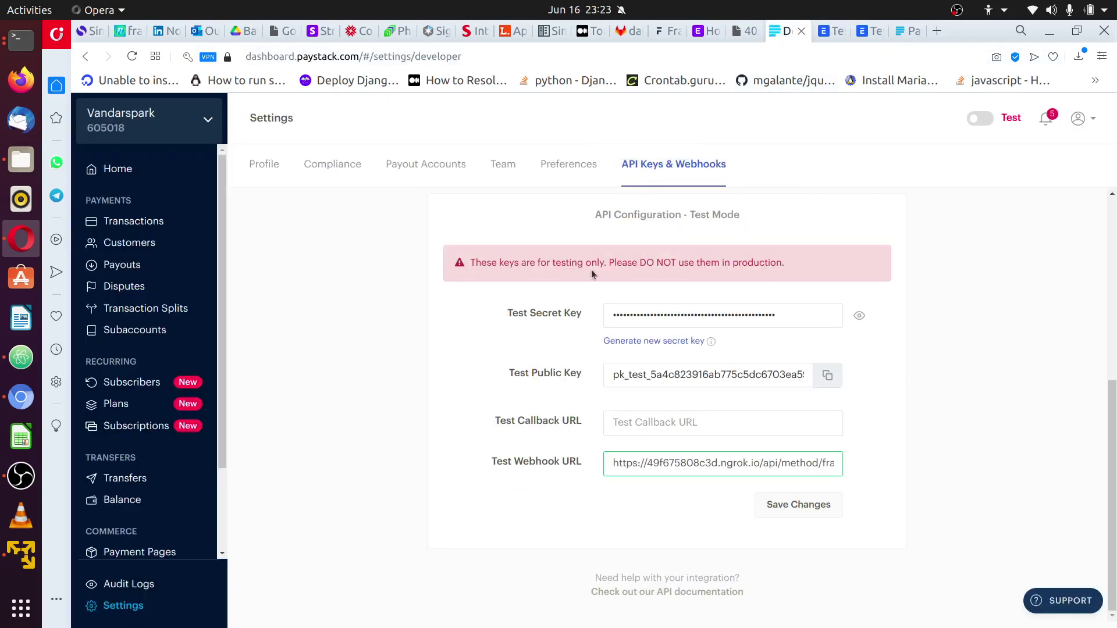
pyautogui.doubleClick(659, 315)
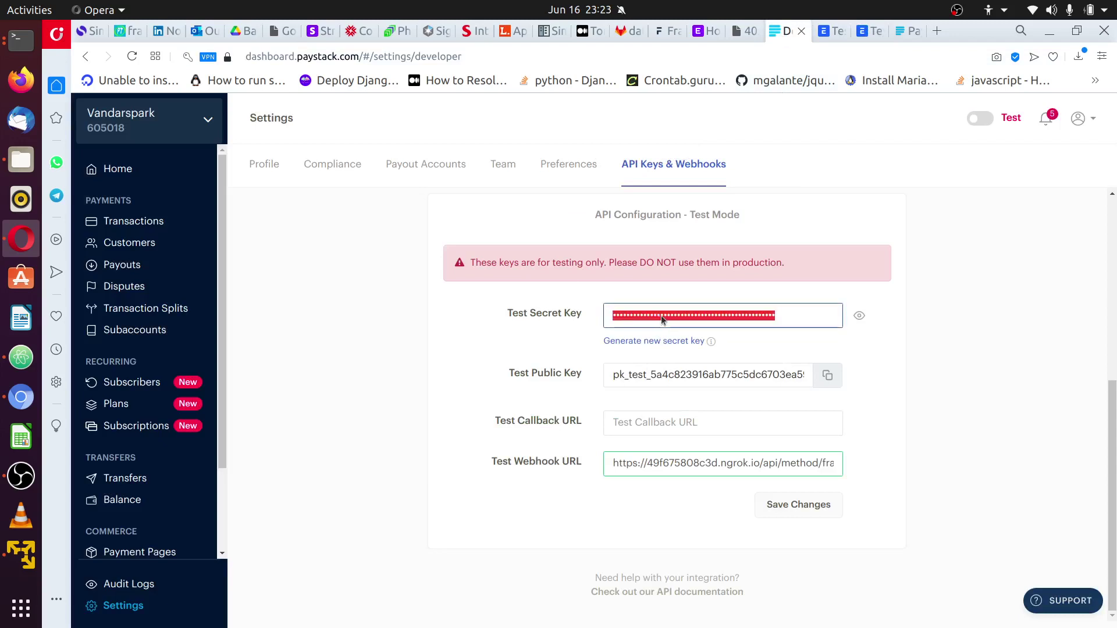
pyautogui.doubleClick(703, 379)
pyautogui.click(367, 376)
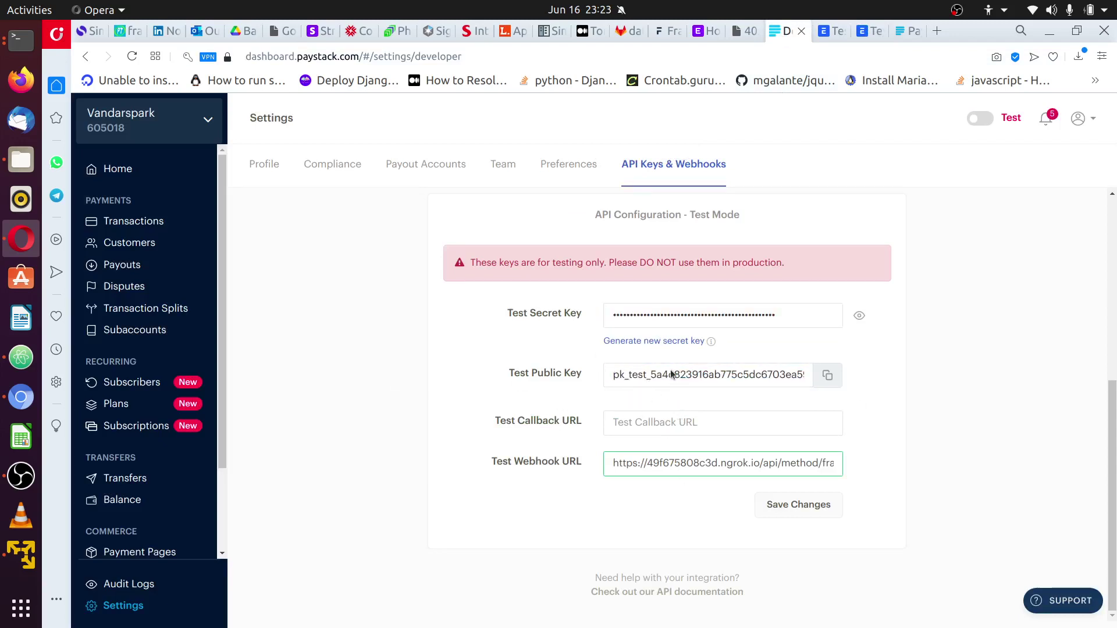
pyautogui.doubleClick(667, 315)
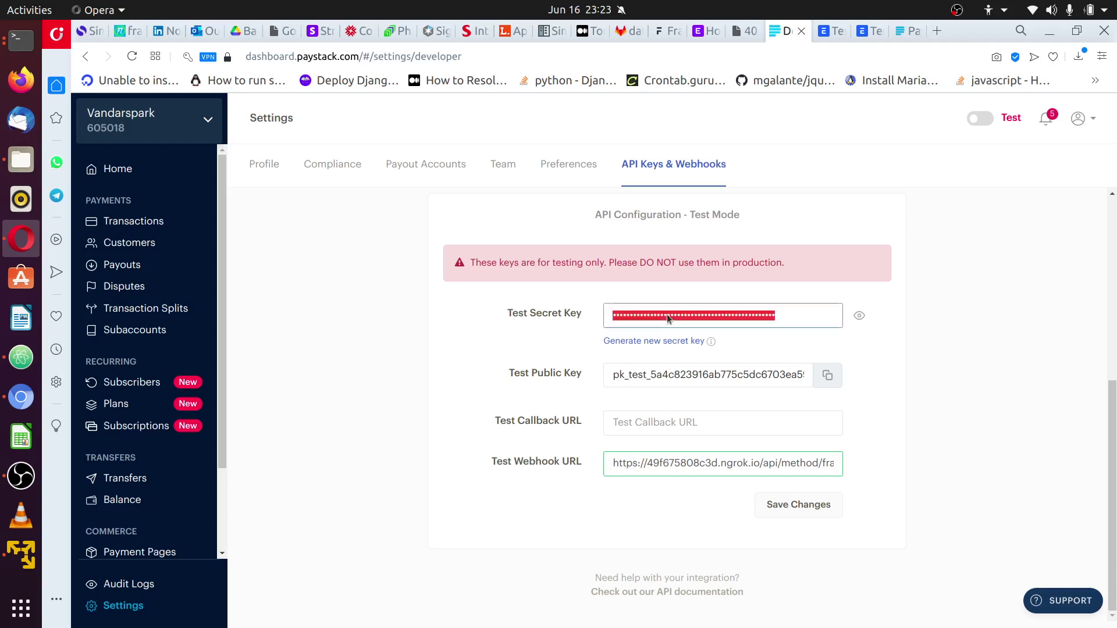
pyautogui.doubleClick(642, 377)
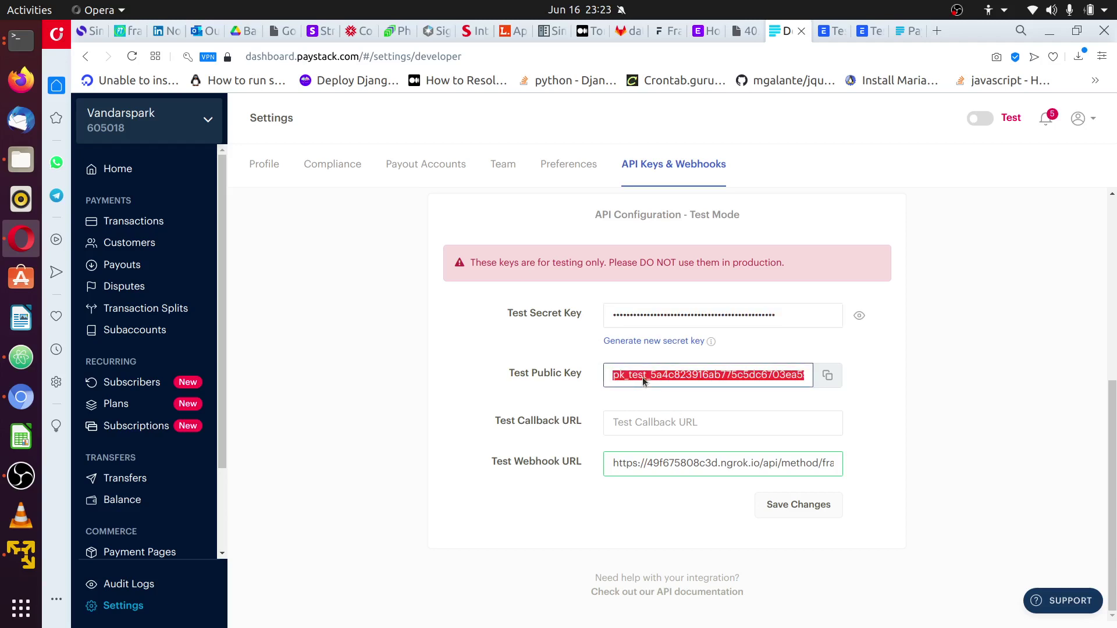
pyautogui.doubleClick(637, 318)
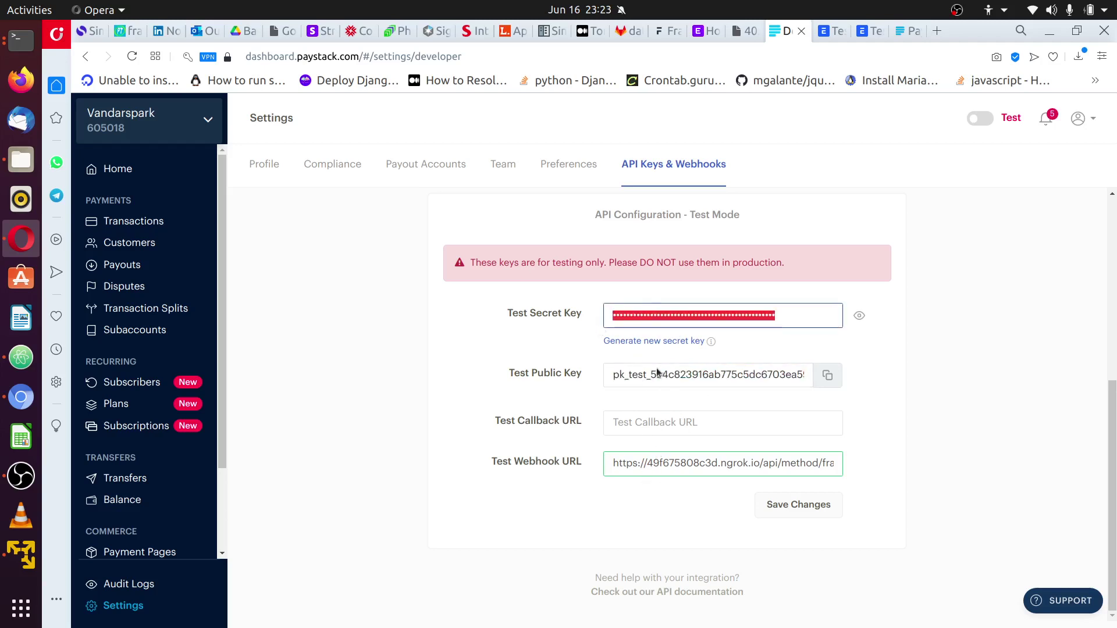
pyautogui.click(949, 264)
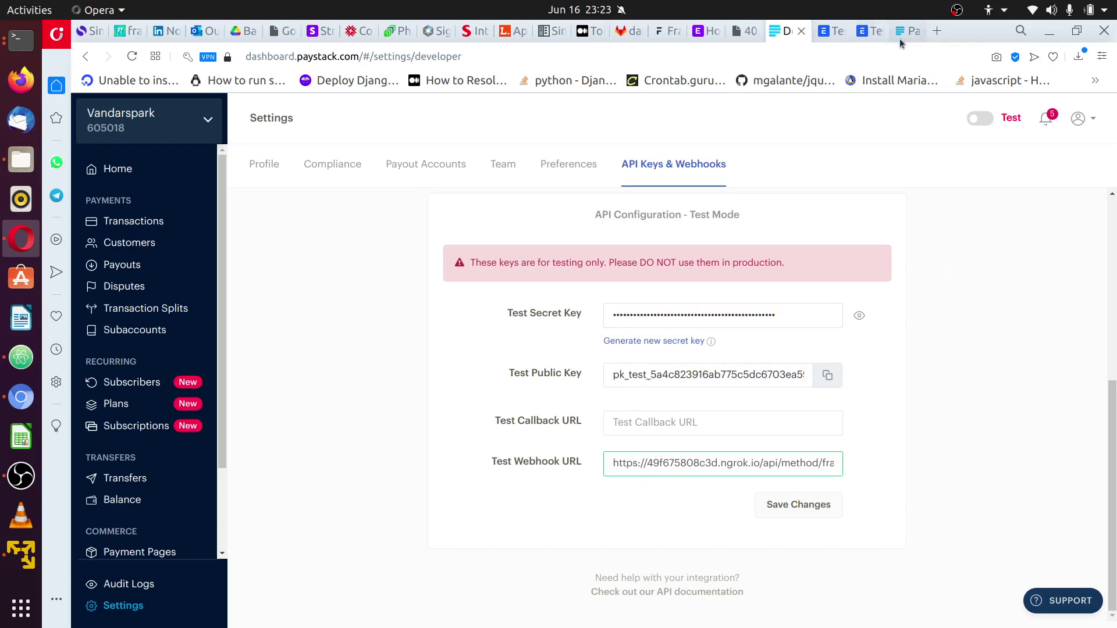
# - Pay NGN 1,600 in the checkout, succeeding with reference ACC-PRQ-2021-00025
pyautogui.click(865, 35)
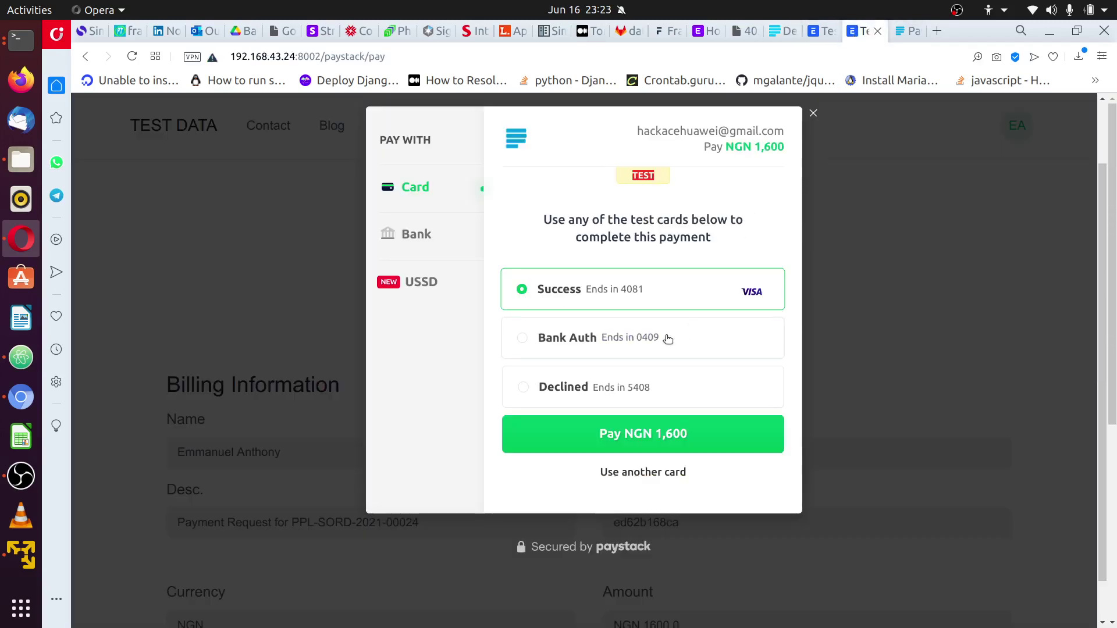
pyautogui.click(639, 438)
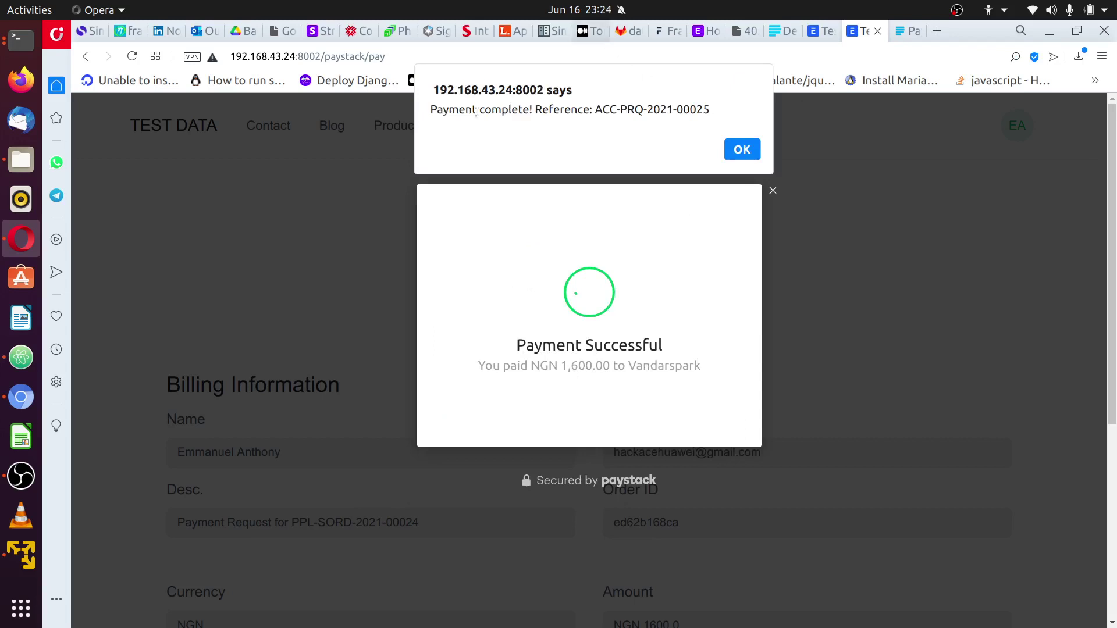
# - Dismiss the payment-complete alert for the NGN 1,600 payment
pyautogui.click(739, 154)
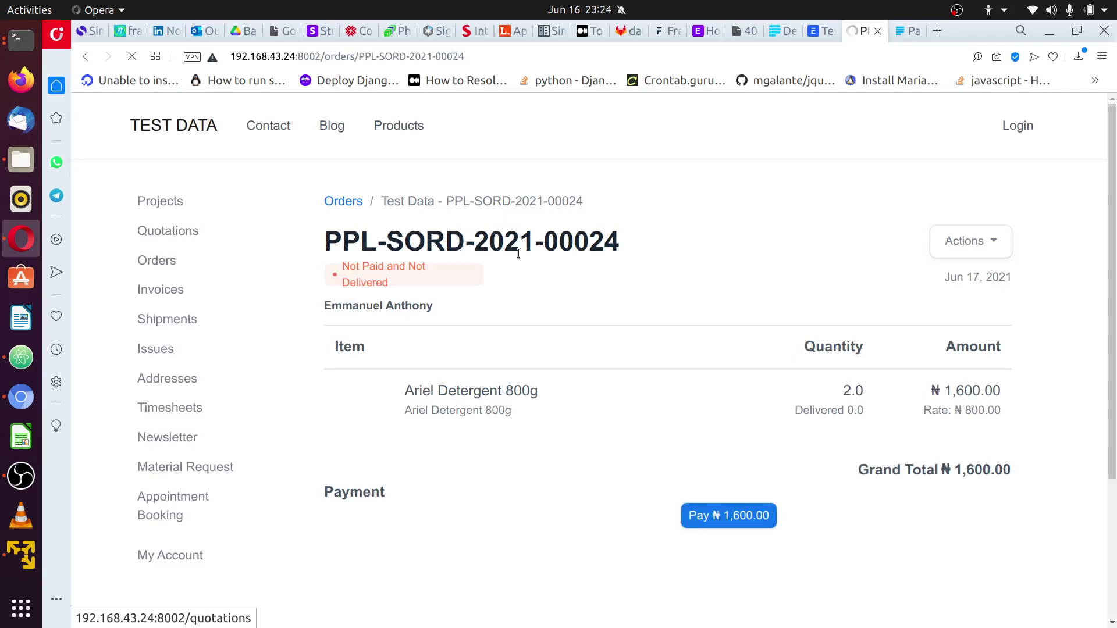
pyautogui.click(21, 40)
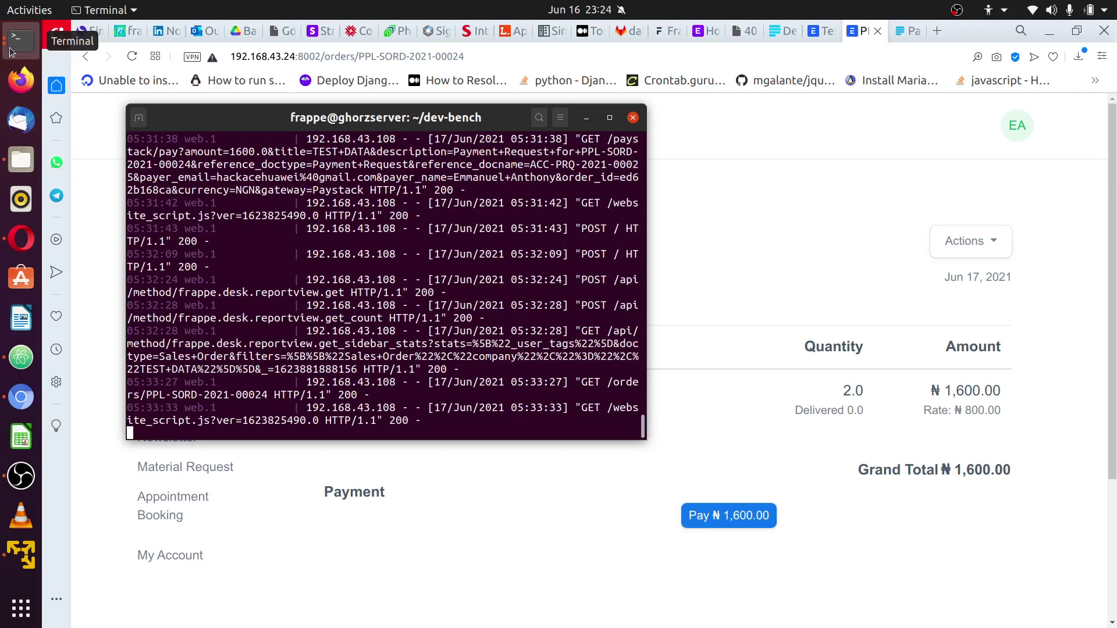
pyautogui.click(11, 49)
pyautogui.click(131, 177)
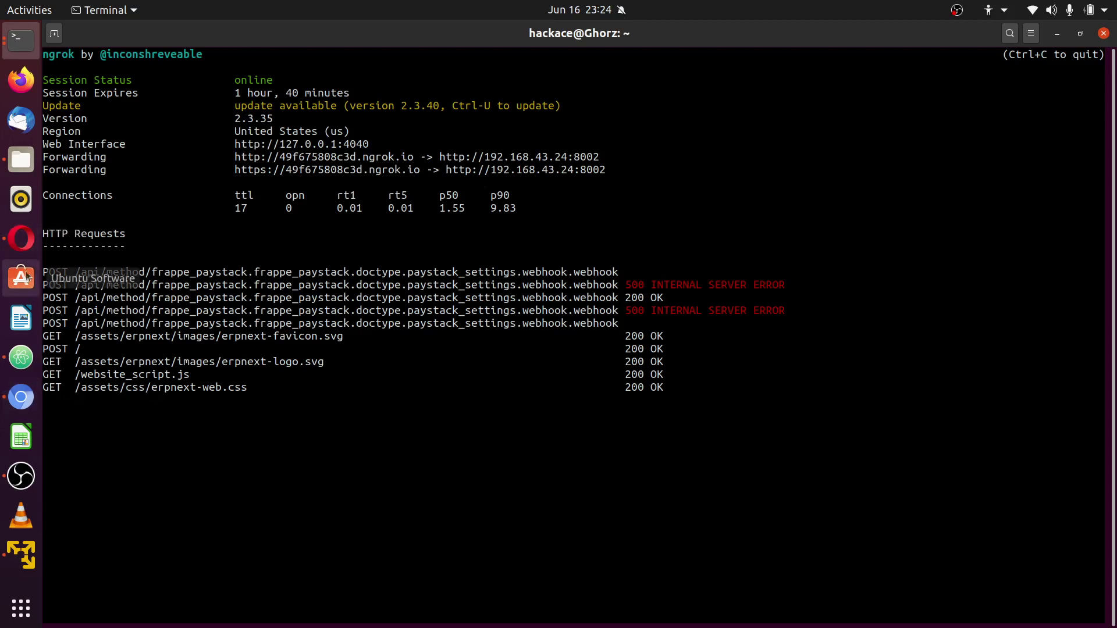
pyautogui.click(18, 251)
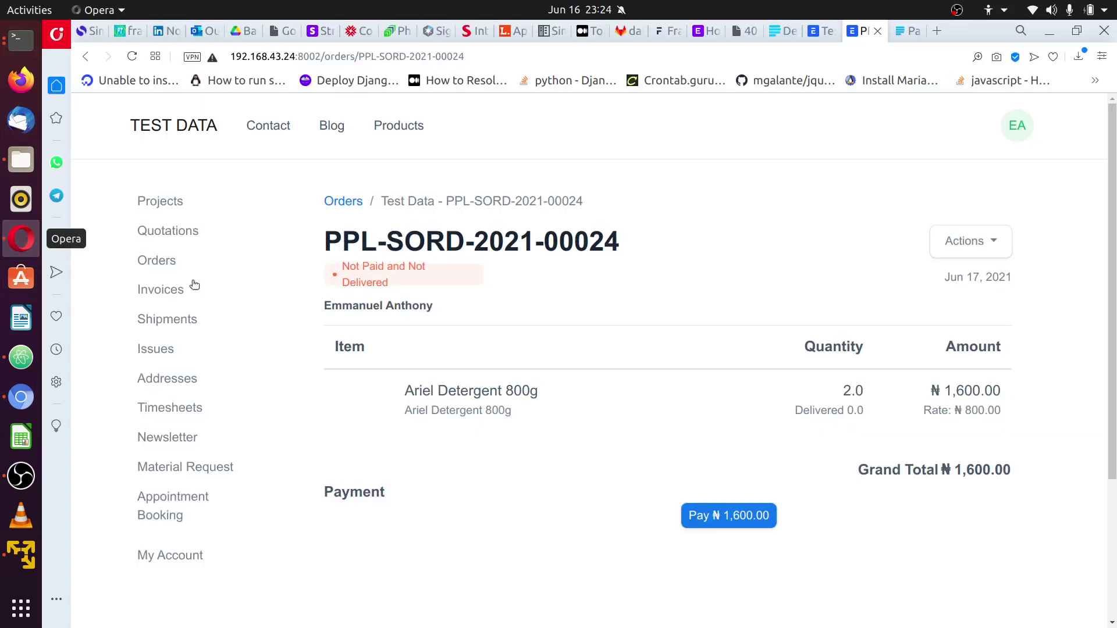
# - Reload order PPL-SORD-2021-00024 and confirm its Paid badge with 2.0 delivered
pyautogui.click(131, 57)
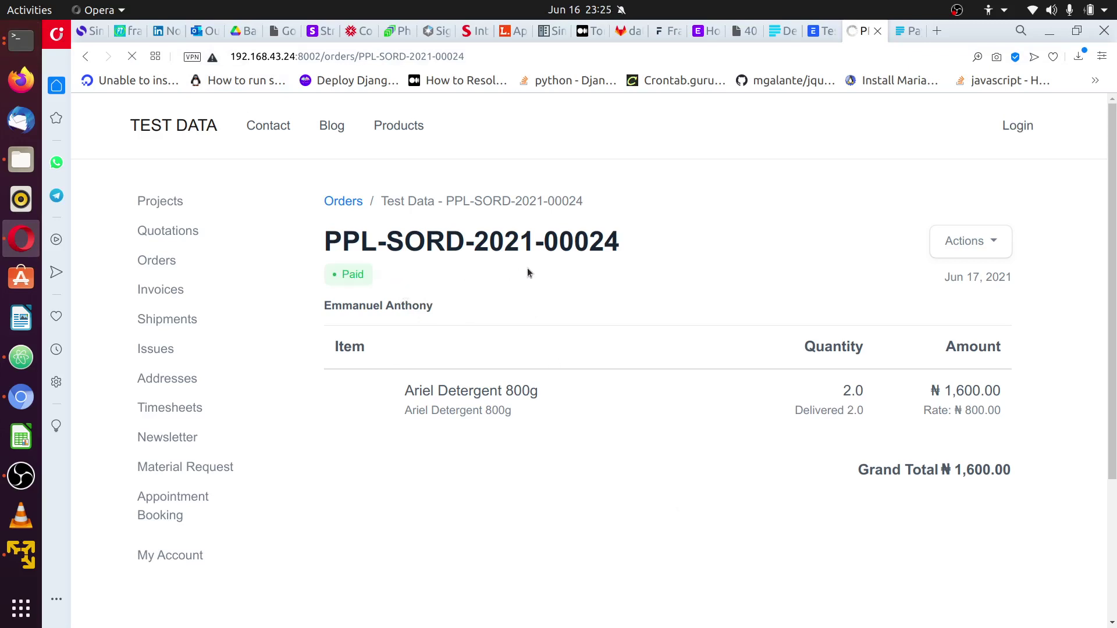
pyautogui.moveTo(342, 275); pyautogui.dragTo(359, 277)
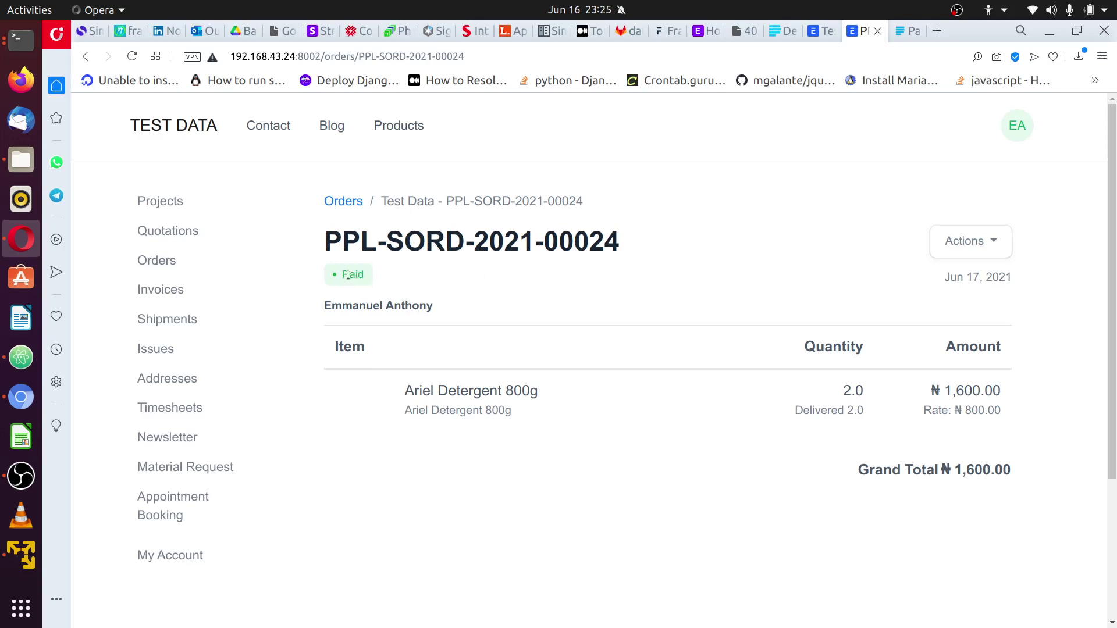
pyautogui.moveTo(303, 189); pyautogui.dragTo(464, 281)
pyautogui.click(343, 279)
pyautogui.moveTo(353, 278); pyautogui.dragTo(307, 237)
pyautogui.click(394, 279)
# - Inspect the ngrok subdomain in Paystack's test webhook URL, leave it unchanged, and return to Sales Orders
pyautogui.click(783, 31)
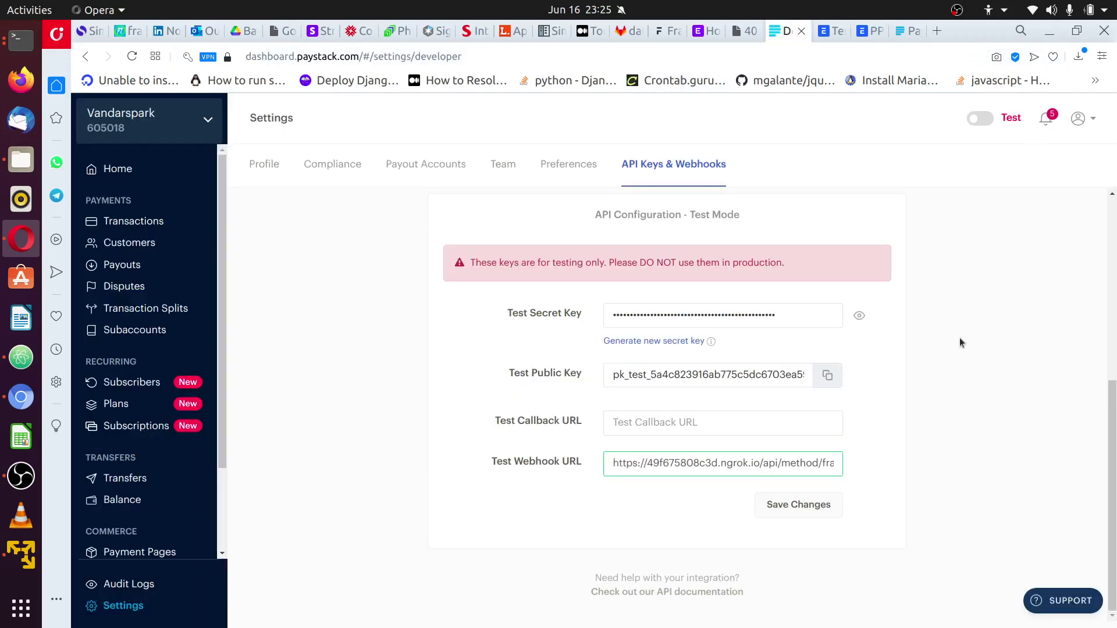
pyautogui.doubleClick(673, 463)
pyautogui.hotkey('ctrl', 'c')
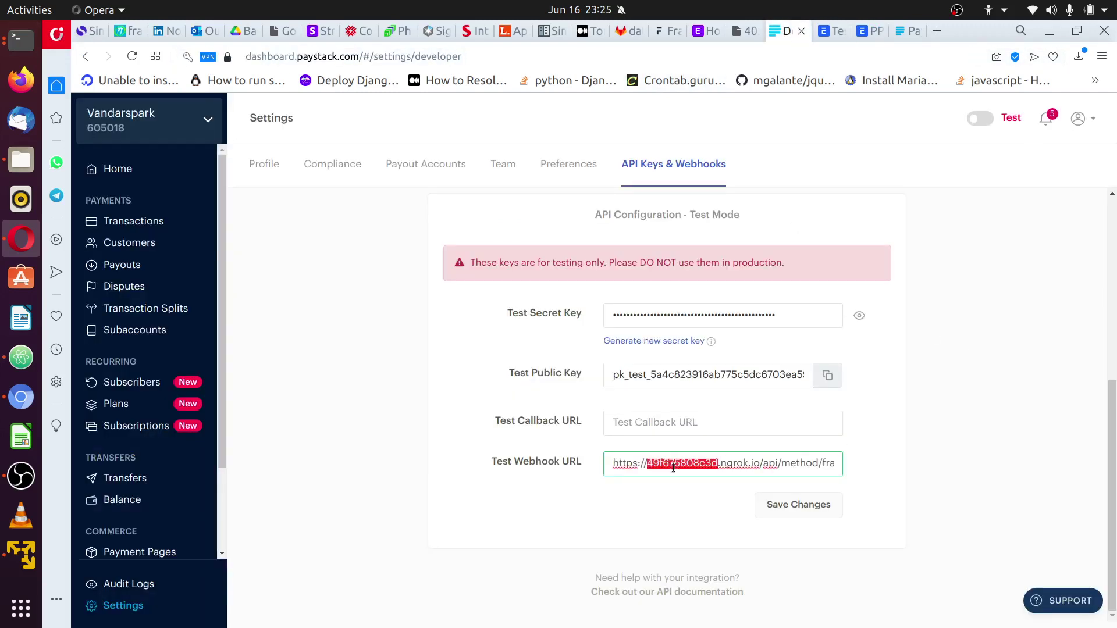
pyautogui.press('Right')
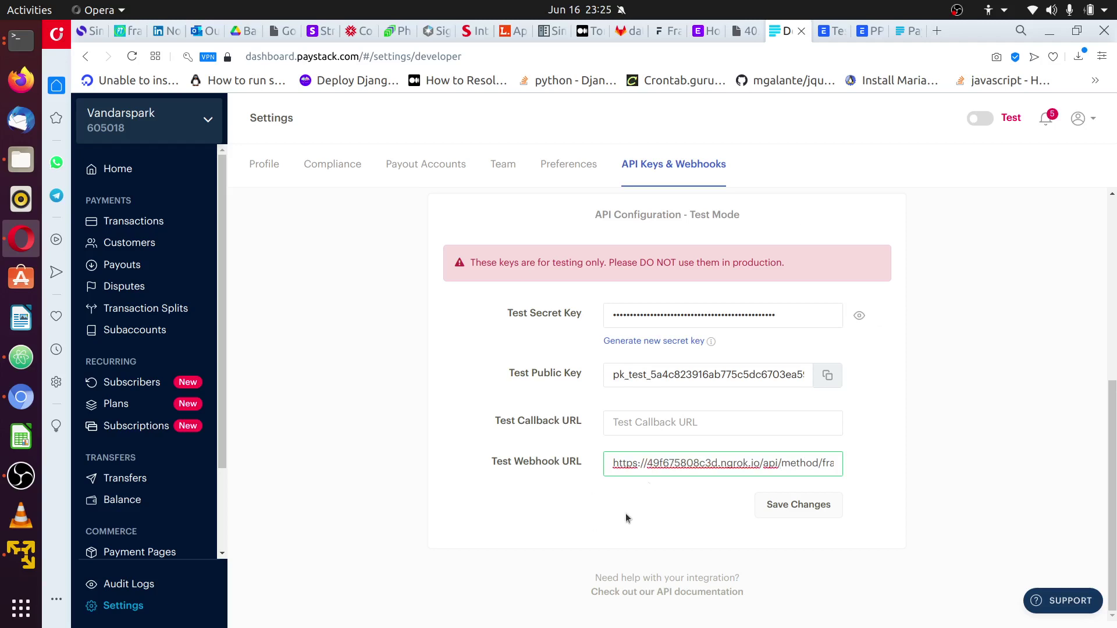
pyautogui.doubleClick(670, 468)
pyautogui.hotkey('ctrl', 'v')
pyautogui.click(21, 396)
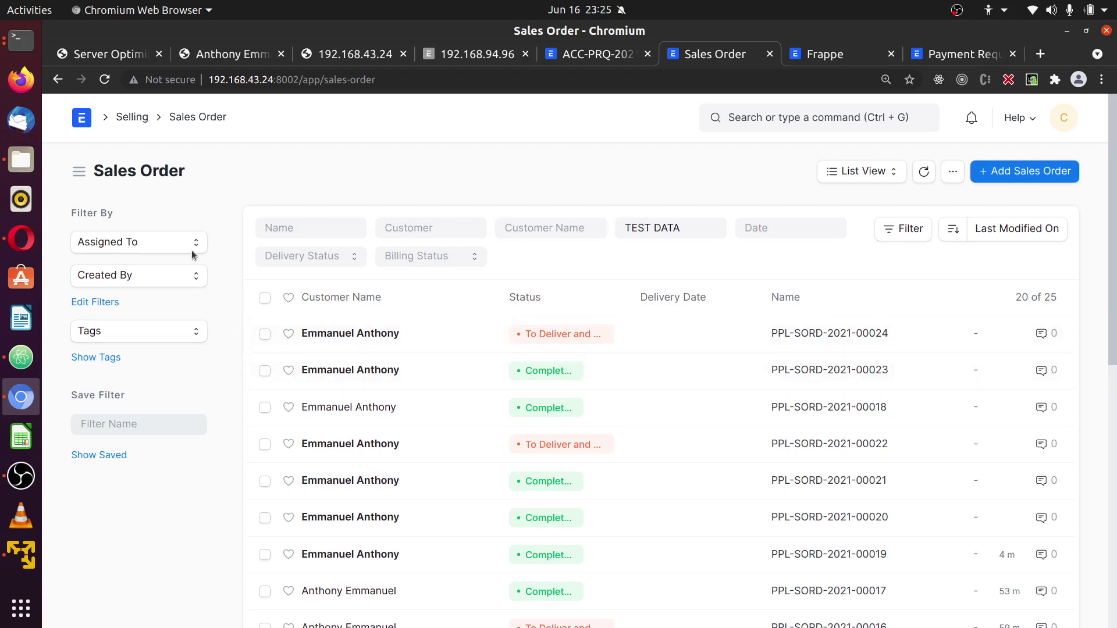
# - Refresh Sales Order statuses, check the webshop page shows PPL-SORD-2021-00024 Paid, then return
pyautogui.click(925, 172)
pyautogui.click(6, 248)
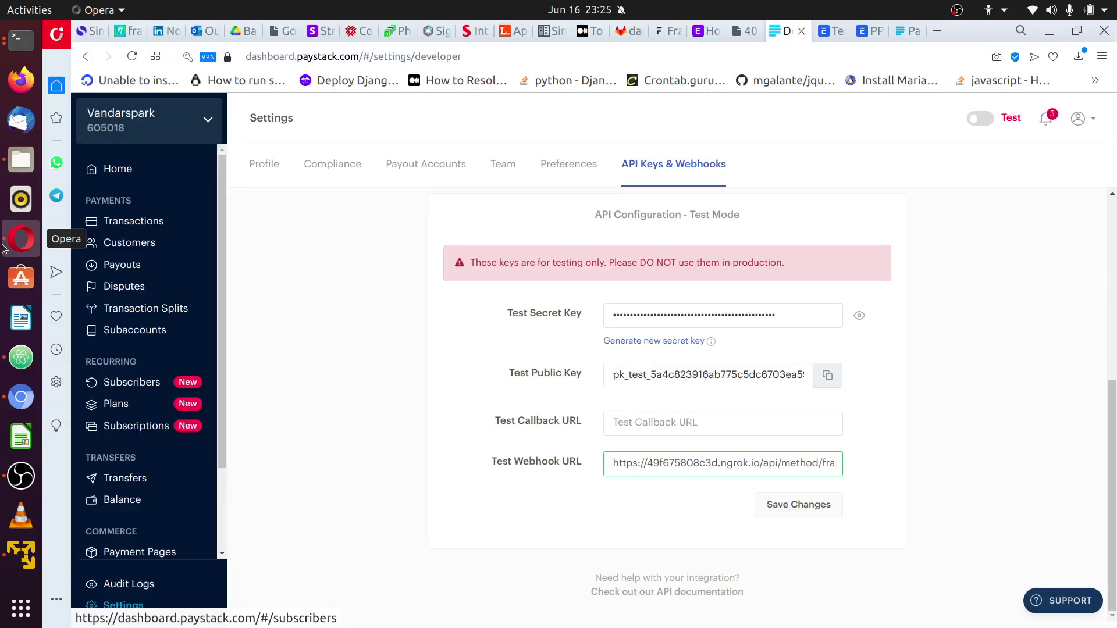
pyautogui.click(875, 37)
pyautogui.moveTo(622, 247); pyautogui.dragTo(544, 247)
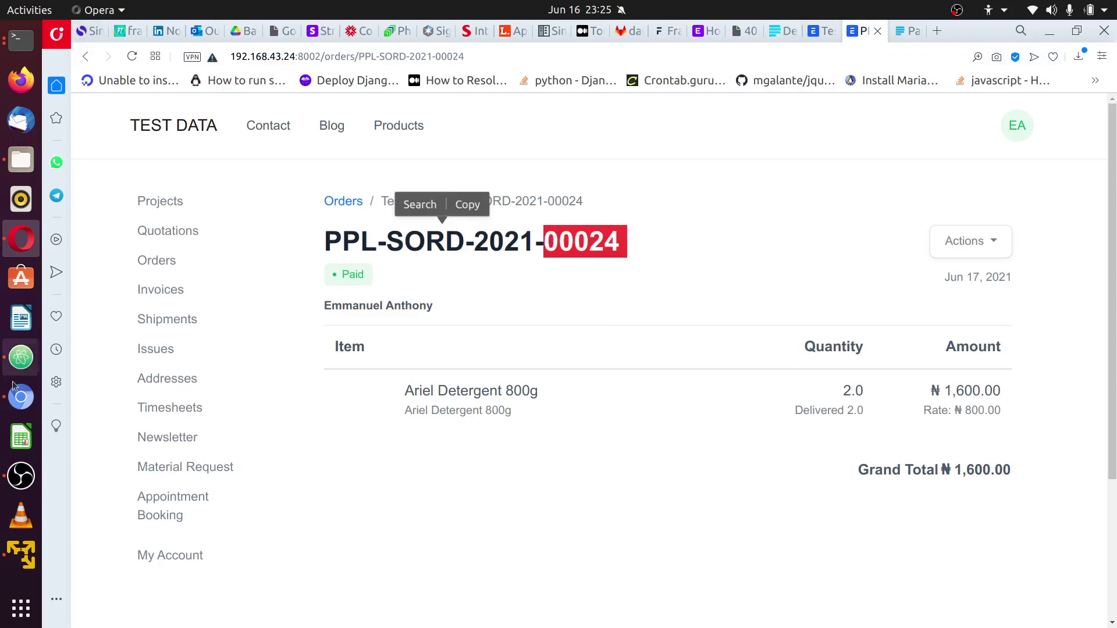
pyautogui.click(21, 397)
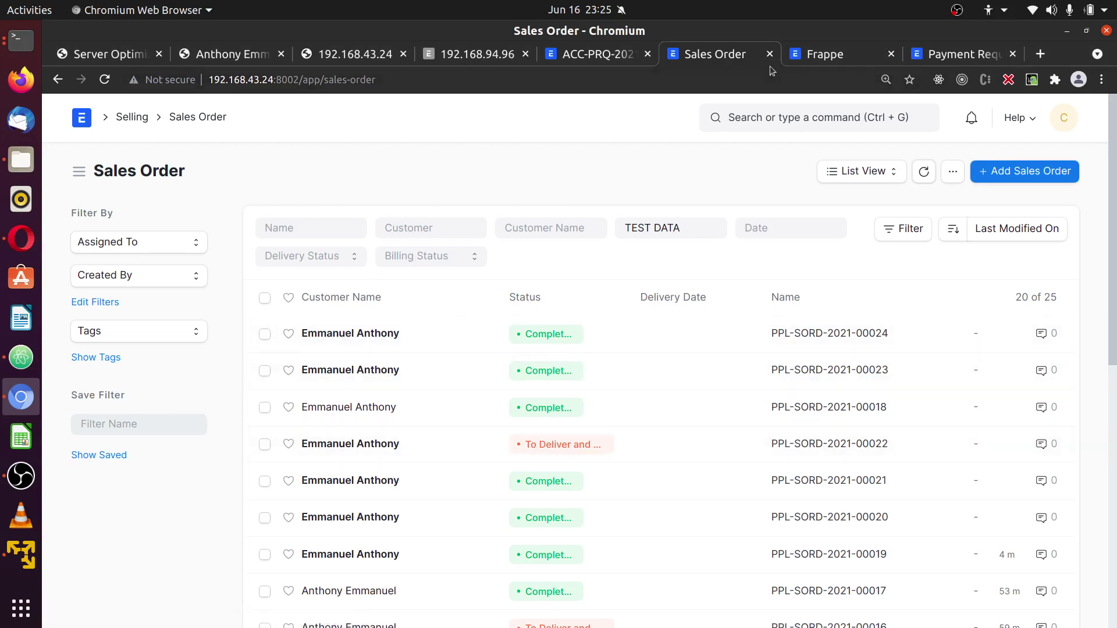
# - Search the desk and glance at payment request ACC-PRQ-2021-00024 before returning to Sales Orders
pyautogui.click(791, 120)
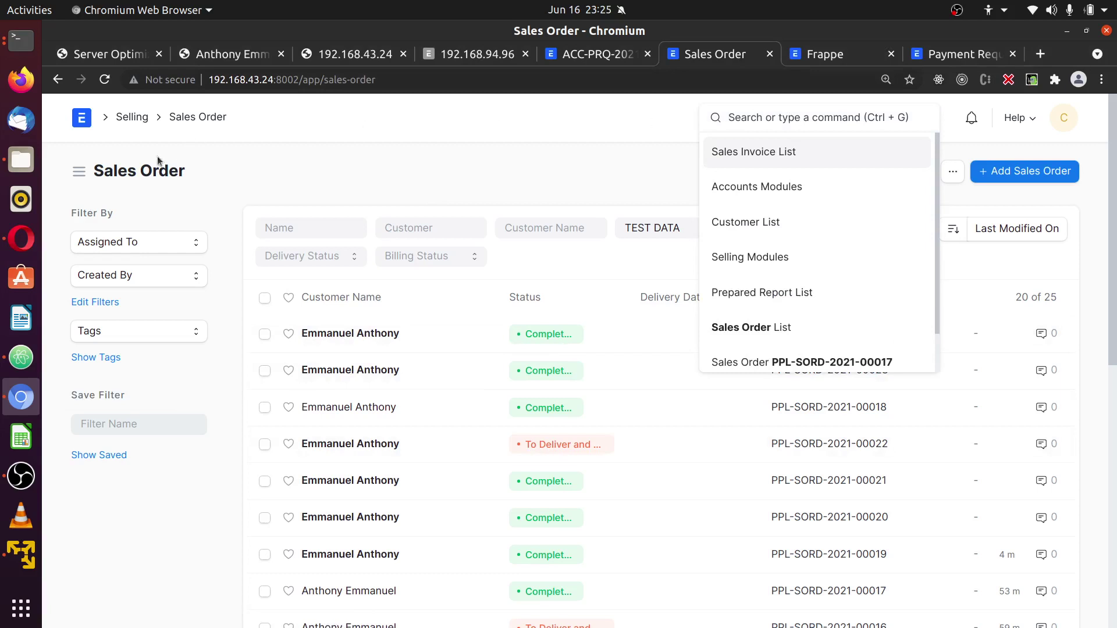
pyautogui.click(616, 59)
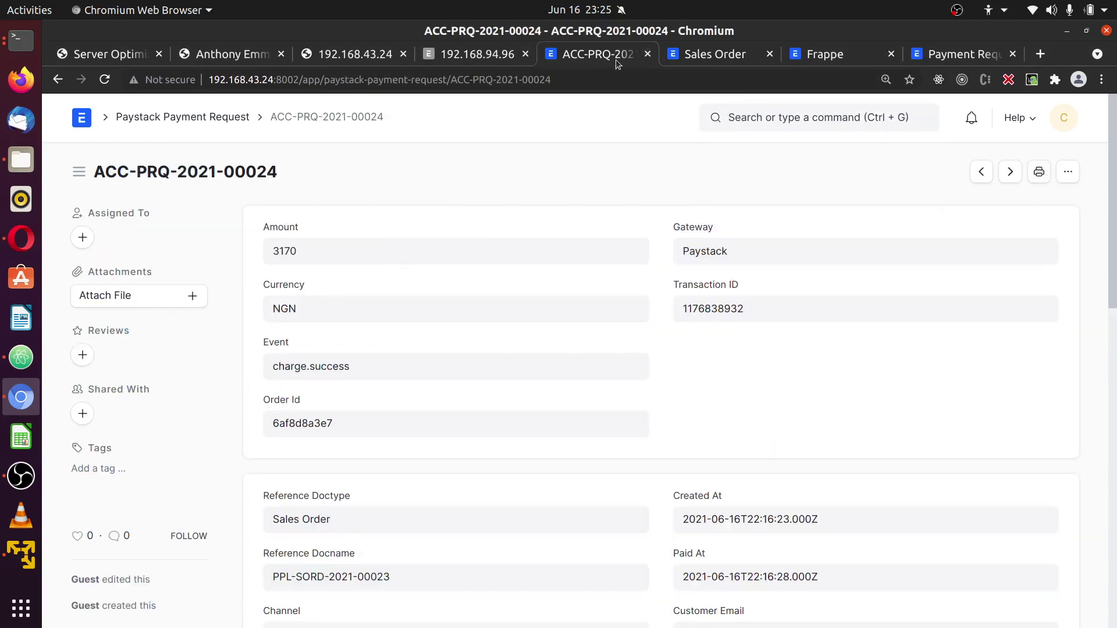
pyautogui.click(714, 55)
pyautogui.write('p')
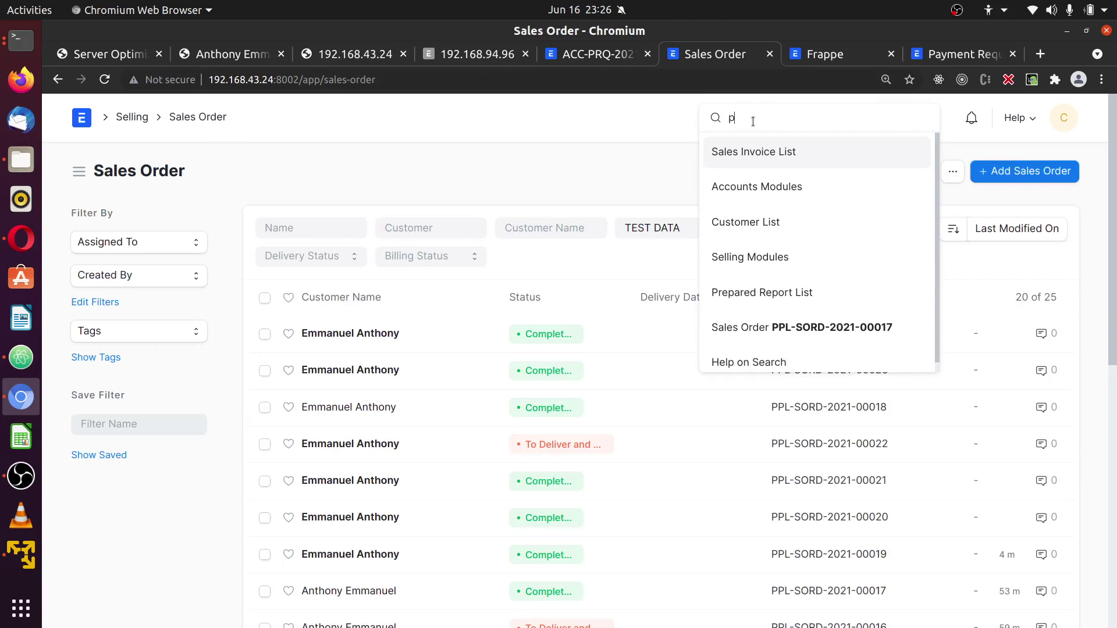
pyautogui.write('ayment re')
# - Open Payment Request ACC-PRQ-2021-00025 and check its reference to sales order PPL-SORD-2021-00024
pyautogui.click(787, 224)
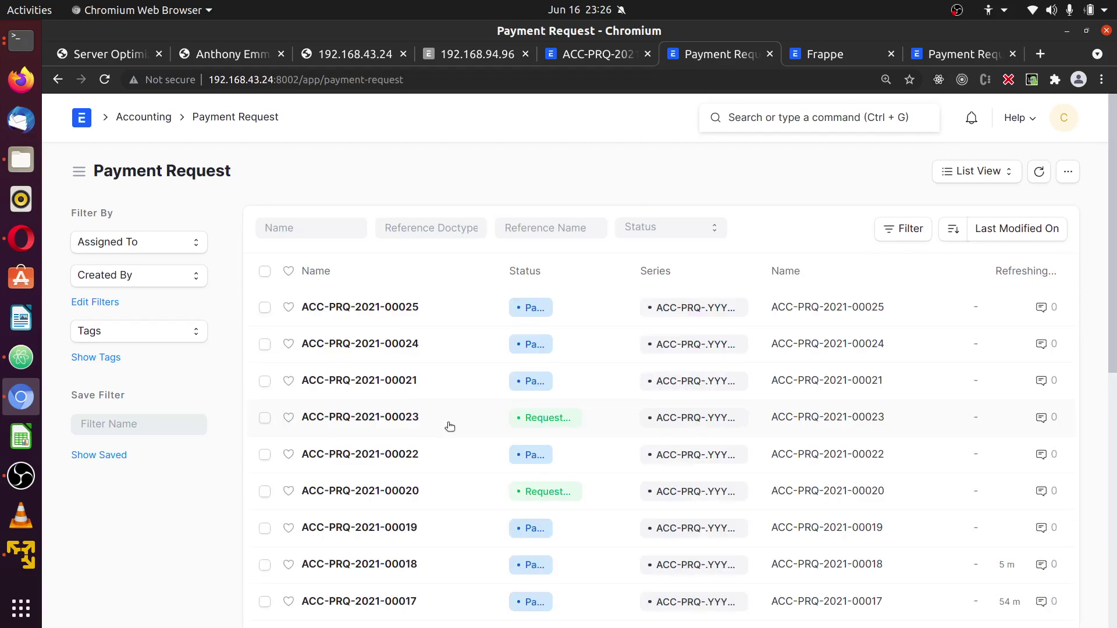
pyautogui.click(381, 315)
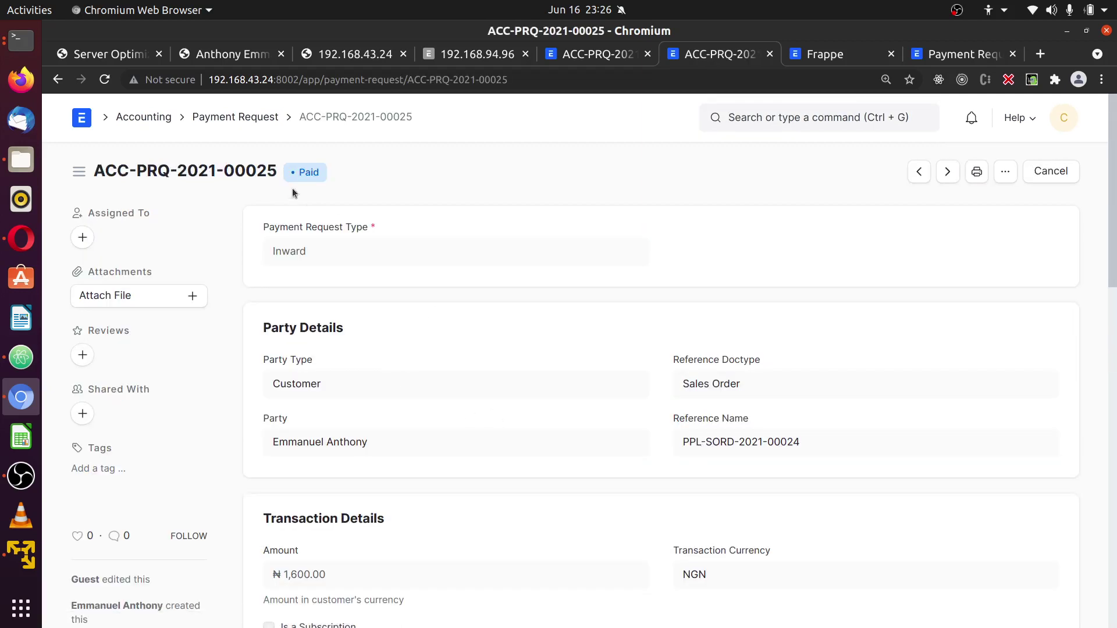
pyautogui.click(235, 116)
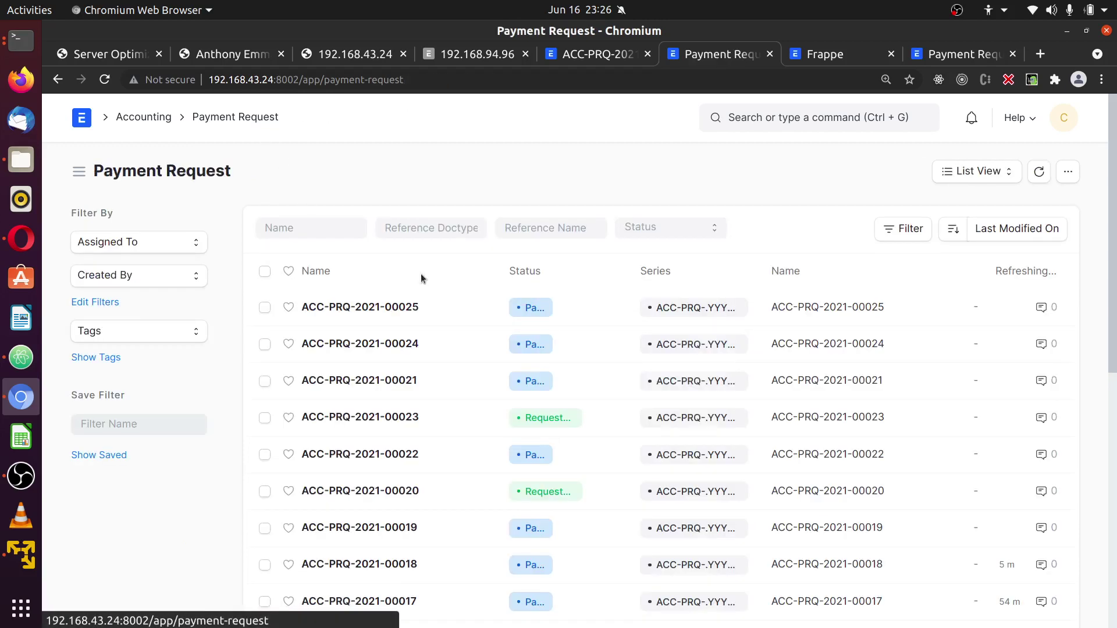
pyautogui.click(359, 309)
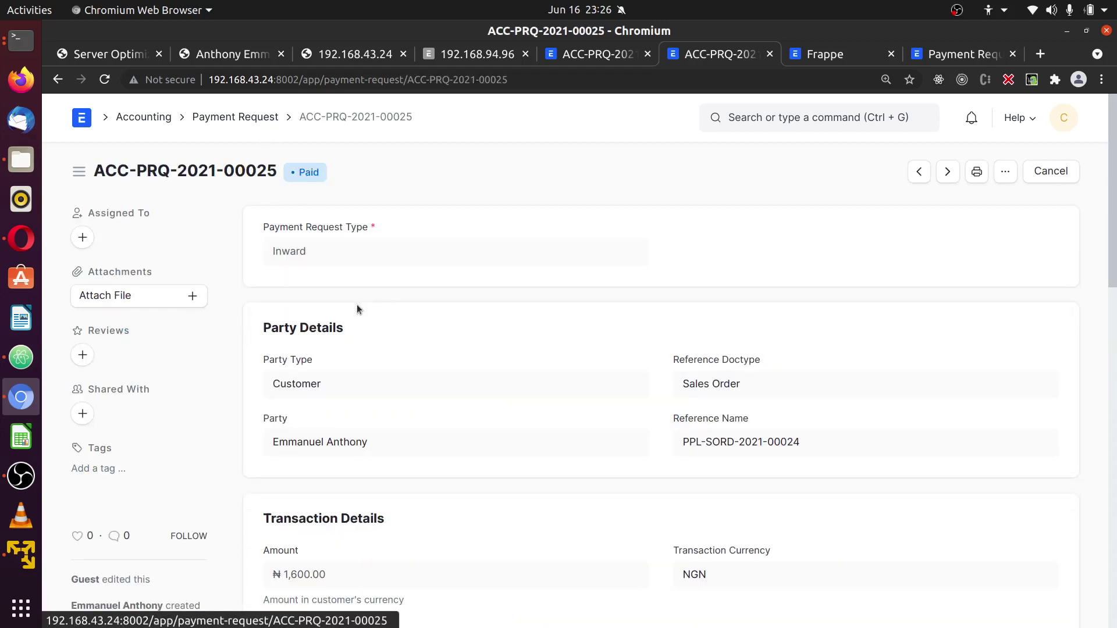
pyautogui.scroll(-2, 541, 496)
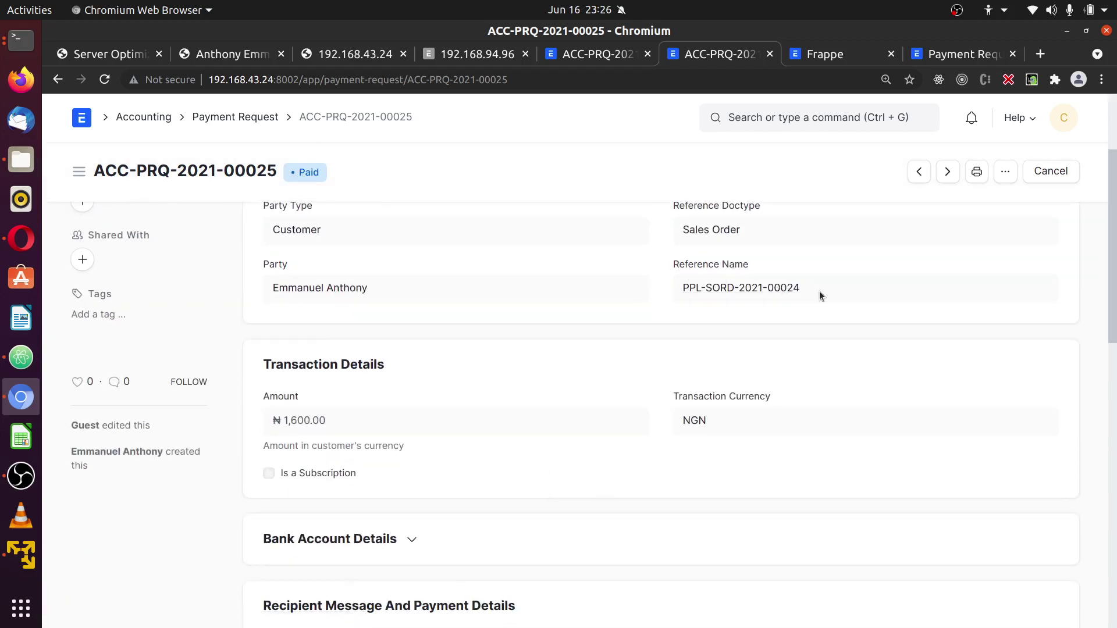
pyautogui.moveTo(819, 290); pyautogui.dragTo(768, 290)
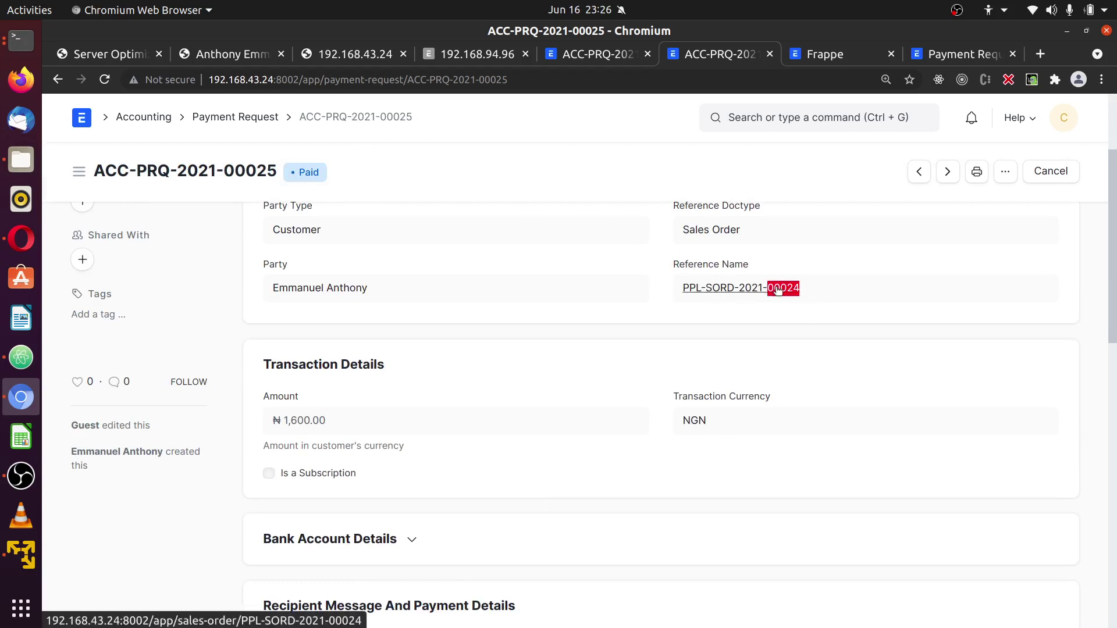
pyautogui.scroll(-4, 506, 434)
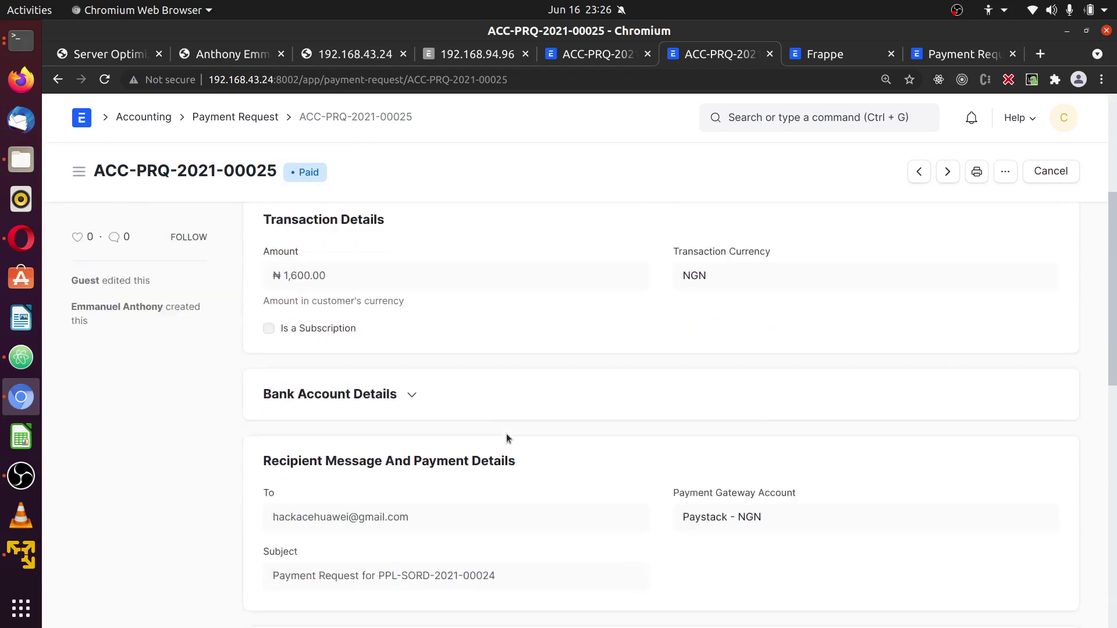
pyautogui.scroll(-2, 731, 388)
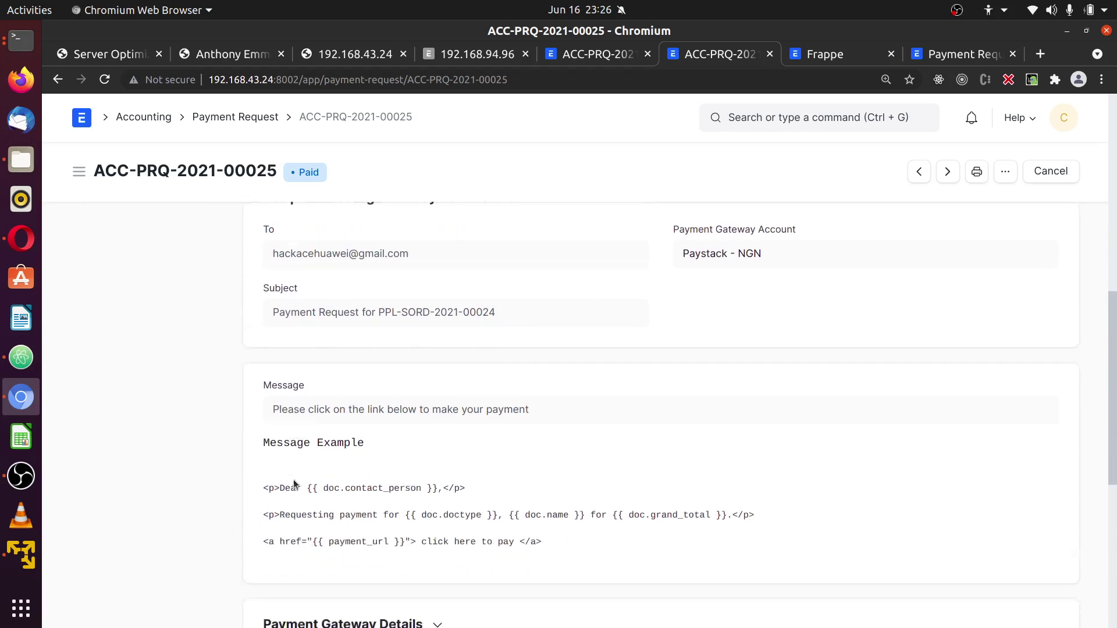
pyautogui.scroll(1, 633, 453)
pyautogui.scroll(2, 514, 370)
pyautogui.scroll(2, 562, 401)
pyautogui.scroll(3, 562, 402)
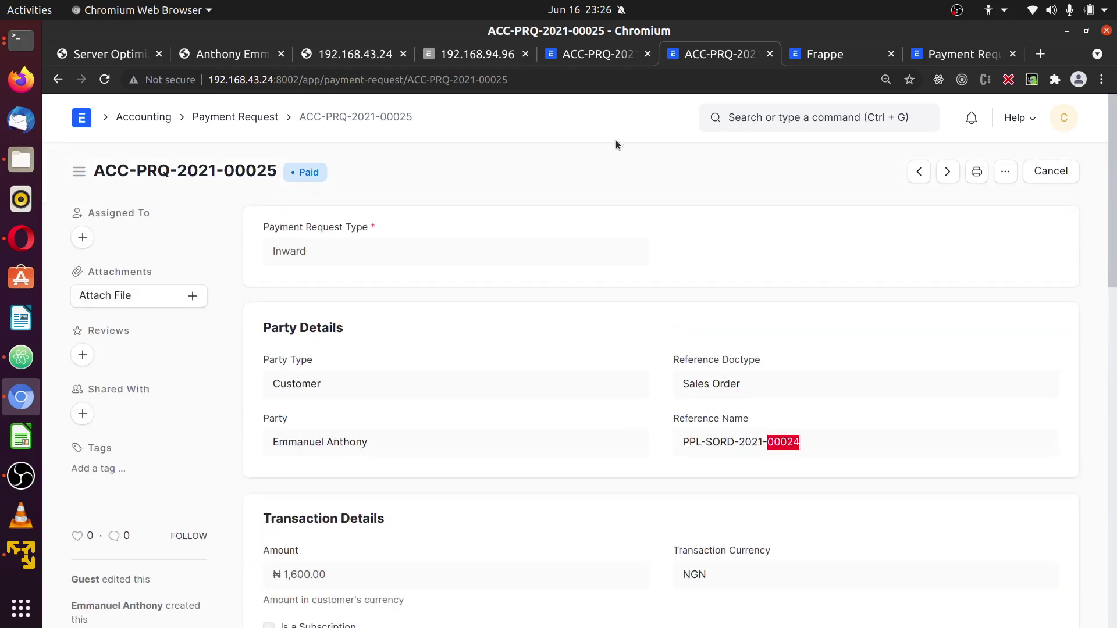
# - Go from Paystack Payment Request ACC-PRQ-2021-00024 to the list and open ACC-PRQ-2021-00025
pyautogui.click(584, 59)
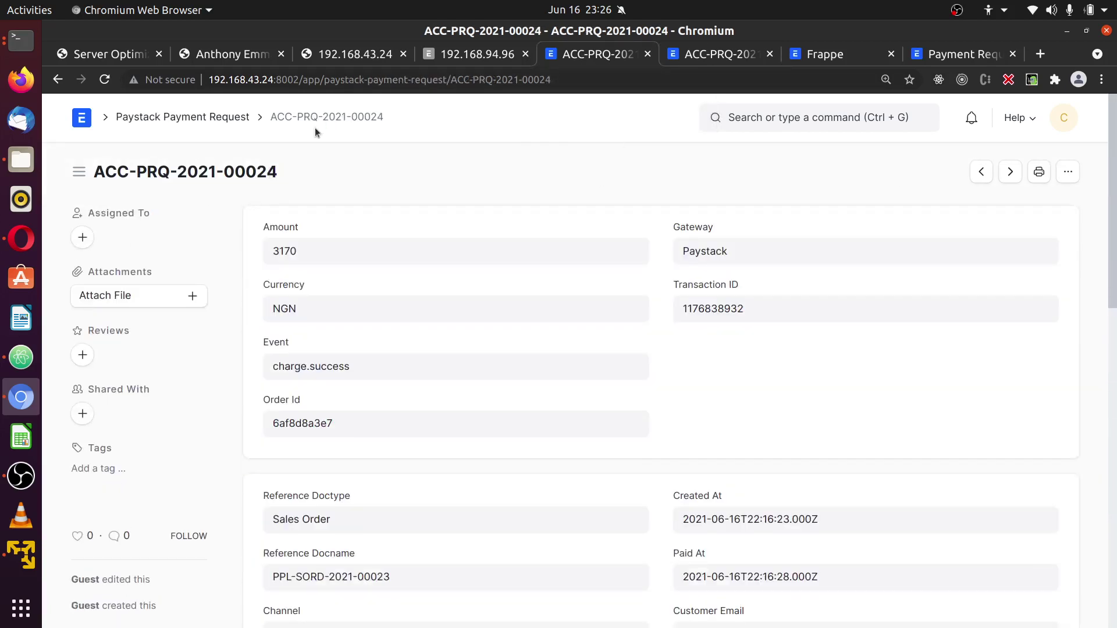
pyautogui.click(223, 122)
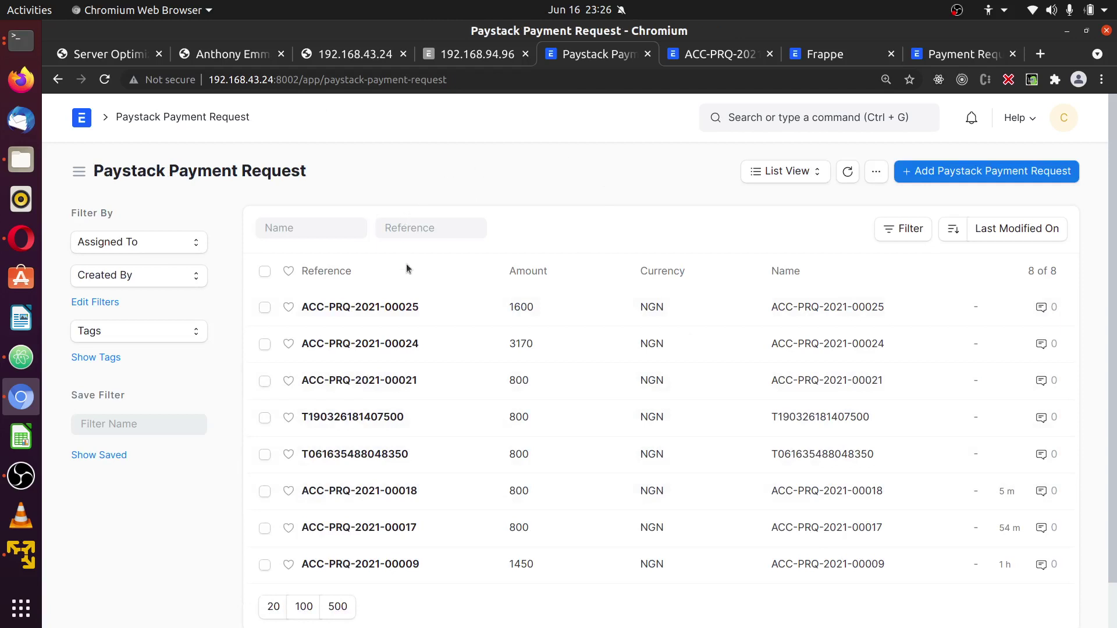
pyautogui.click(374, 312)
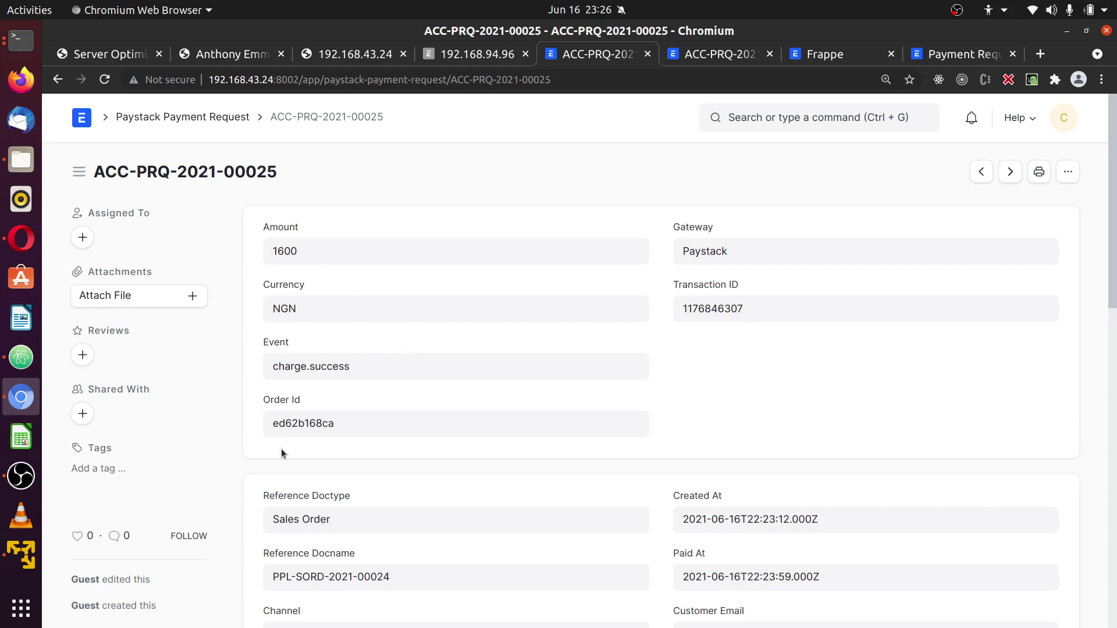
pyautogui.scroll(-5, 722, 431)
pyautogui.scroll(-3, 648, 495)
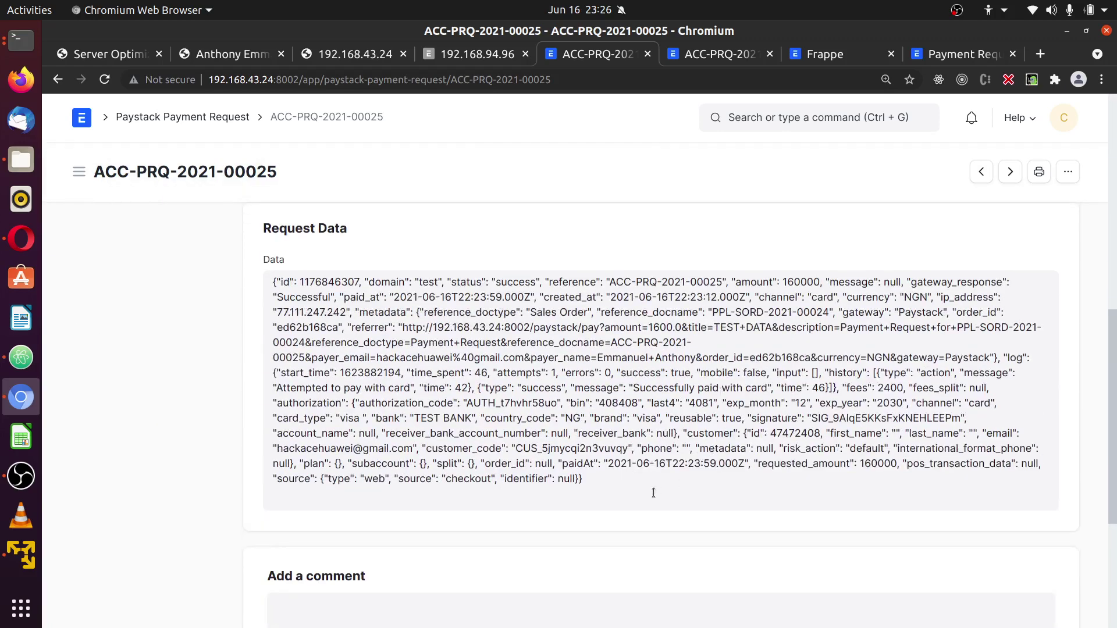
# - Highlight the Request Data payload showing the 1600 NGN charge.success, then clear the selection
pyautogui.moveTo(587, 482); pyautogui.dragTo(273, 275)
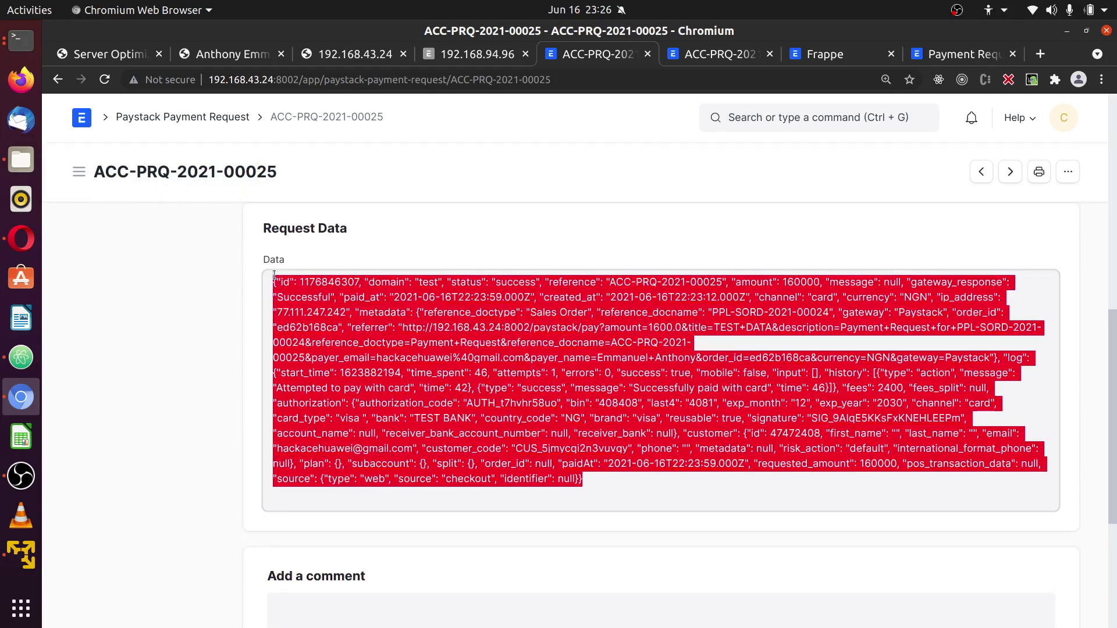
pyautogui.click(746, 516)
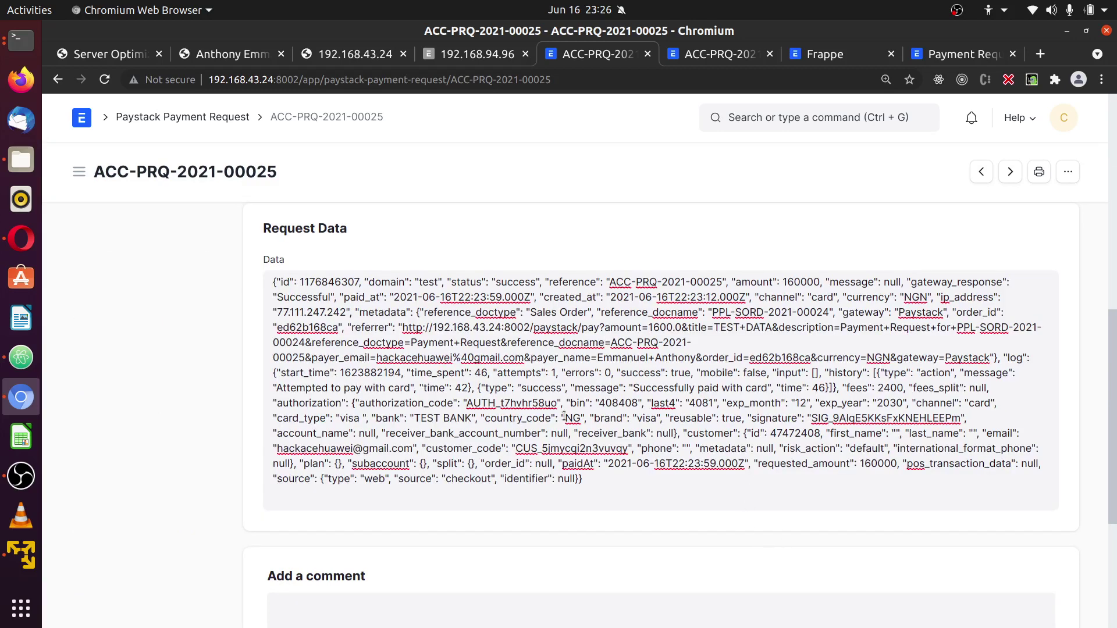
pyautogui.moveTo(591, 493); pyautogui.dragTo(270, 285)
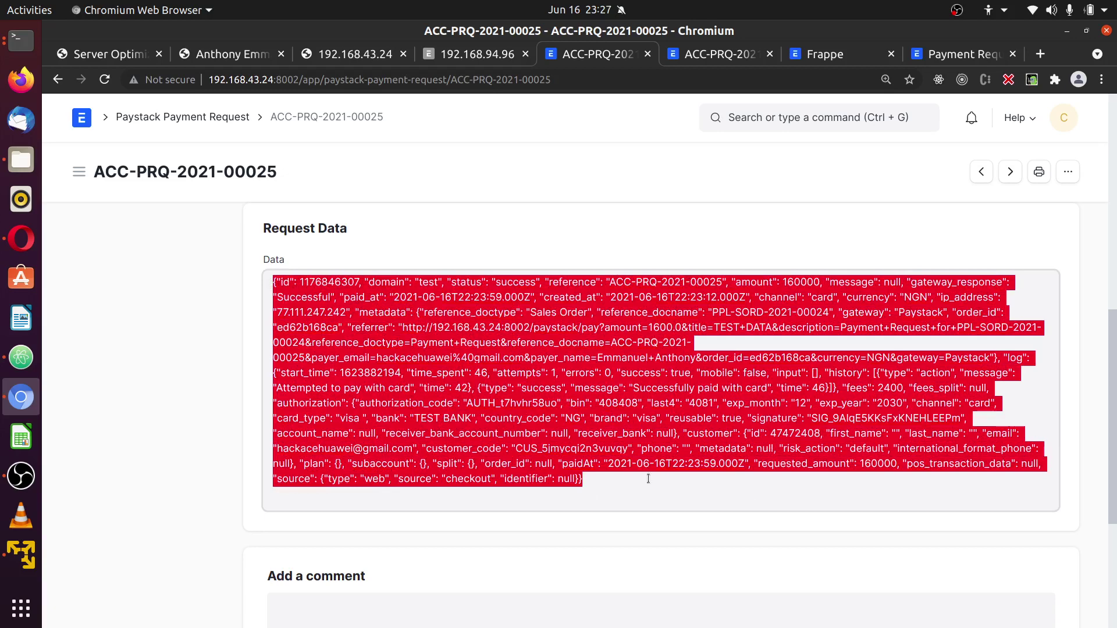
pyautogui.click(648, 479)
pyautogui.scroll(2, 650, 475)
pyautogui.scroll(2, 661, 466)
pyautogui.scroll(3, 661, 467)
pyautogui.scroll(1, 772, 437)
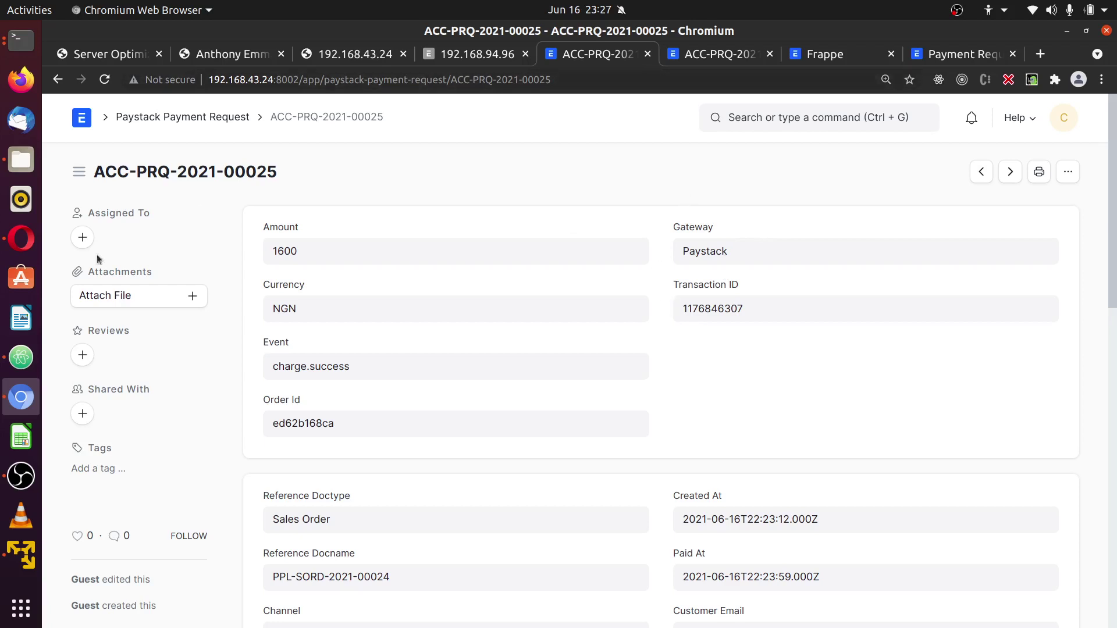
# - Bring back the webshop page for order PPL-SORD-2021-00024 and clear the order-number highlight
pyautogui.click(23, 242)
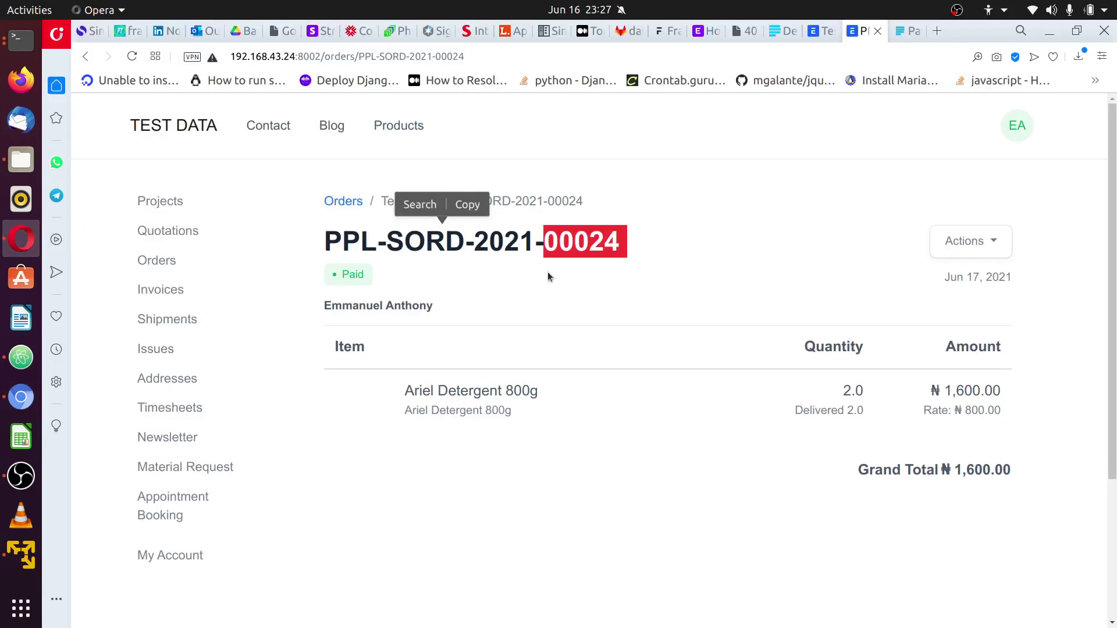
pyautogui.click(681, 427)
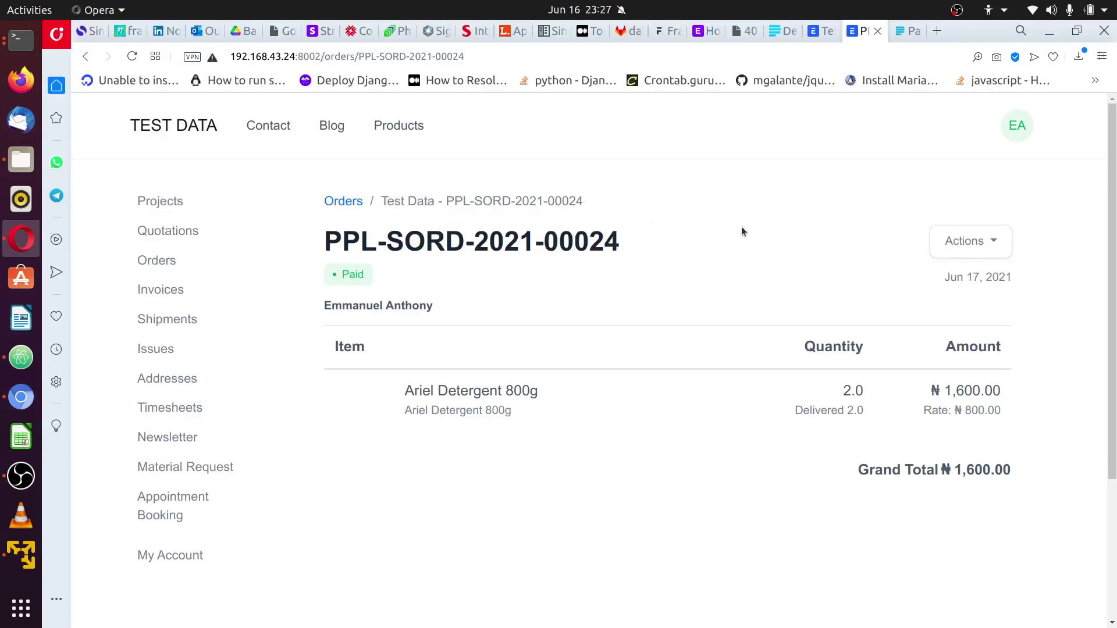
pyautogui.scroll(-3, 705, 262)
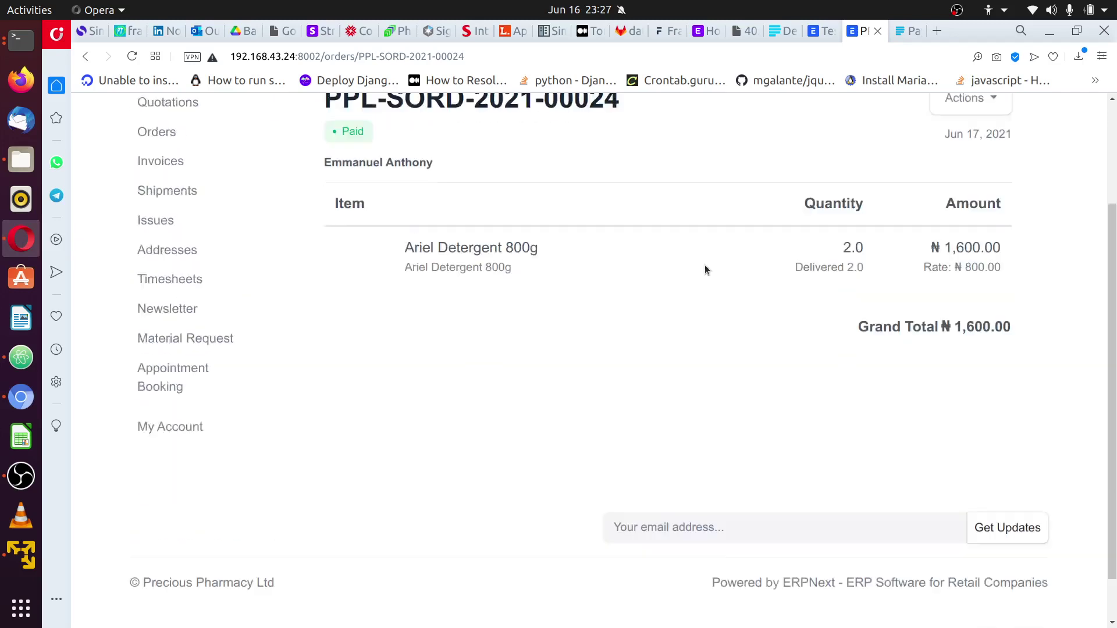
pyautogui.scroll(3, 705, 270)
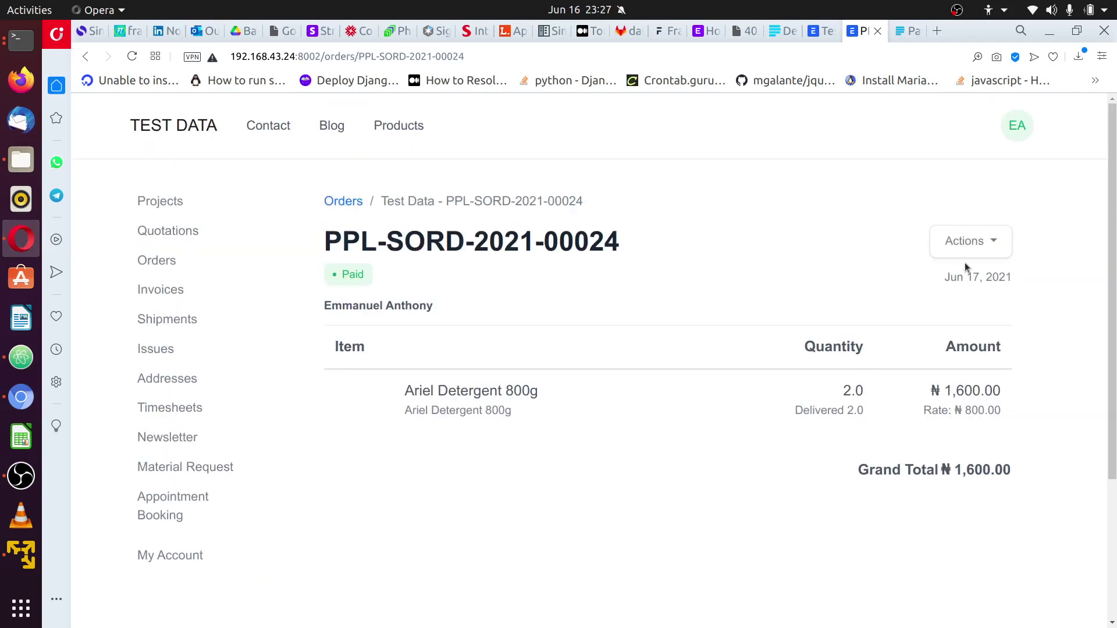